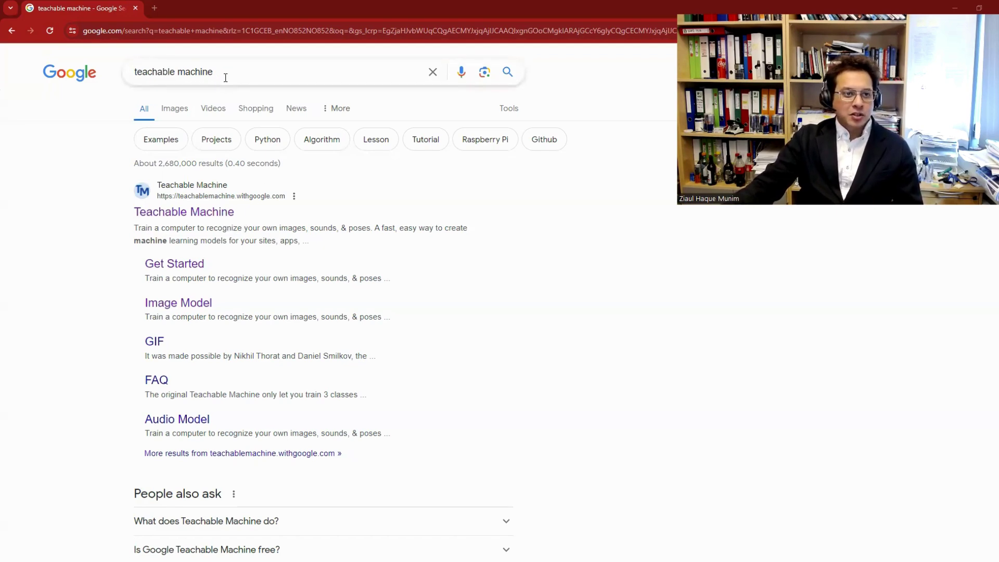
# - Open the Teachable Machine homepage from the Google results for 'teachable machine'
pyautogui.click(201, 218)
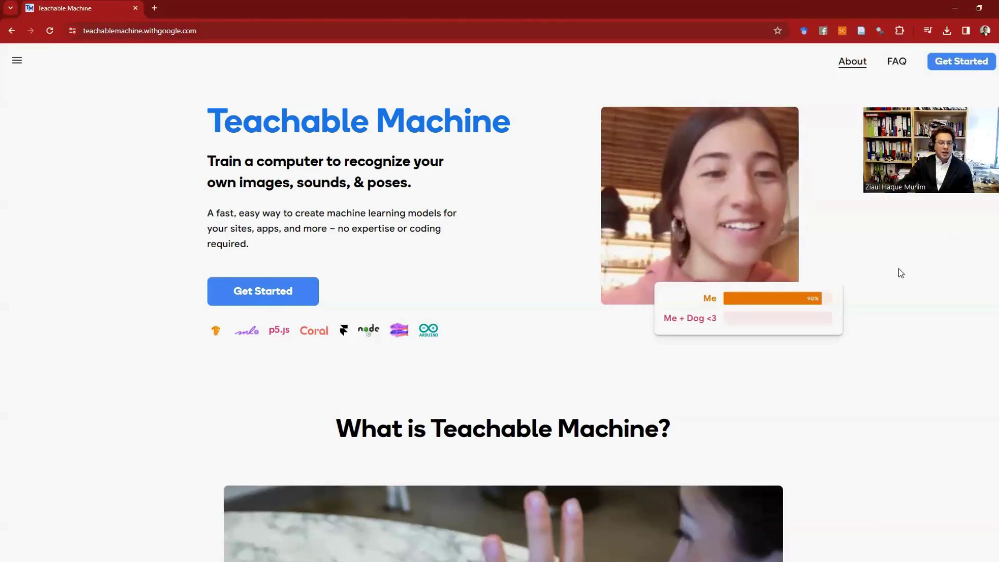
# - Start a new Teachable Machine project after briefly viewing the site's navigation menu
pyautogui.click(266, 290)
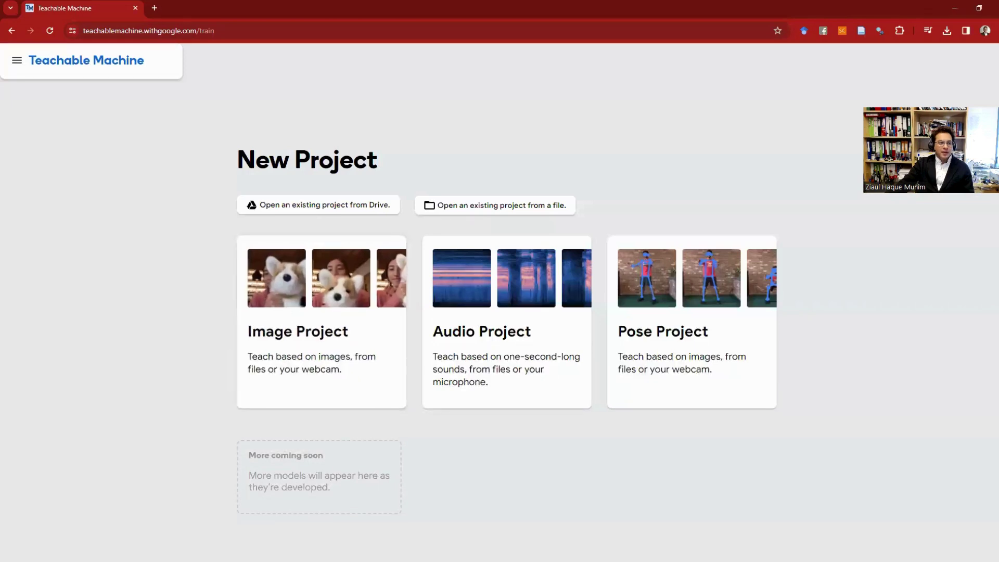
pyautogui.click(17, 60)
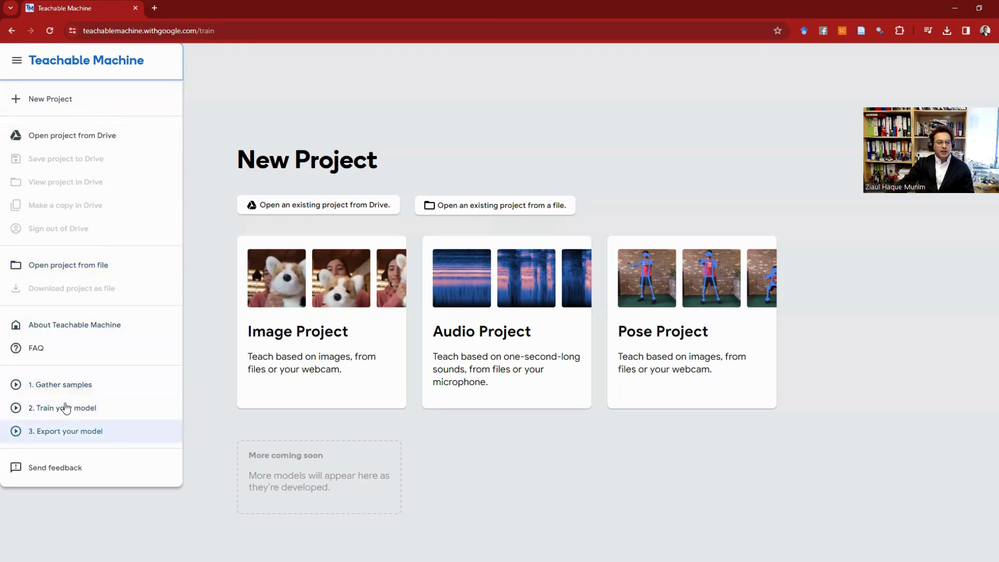
pyautogui.click(661, 512)
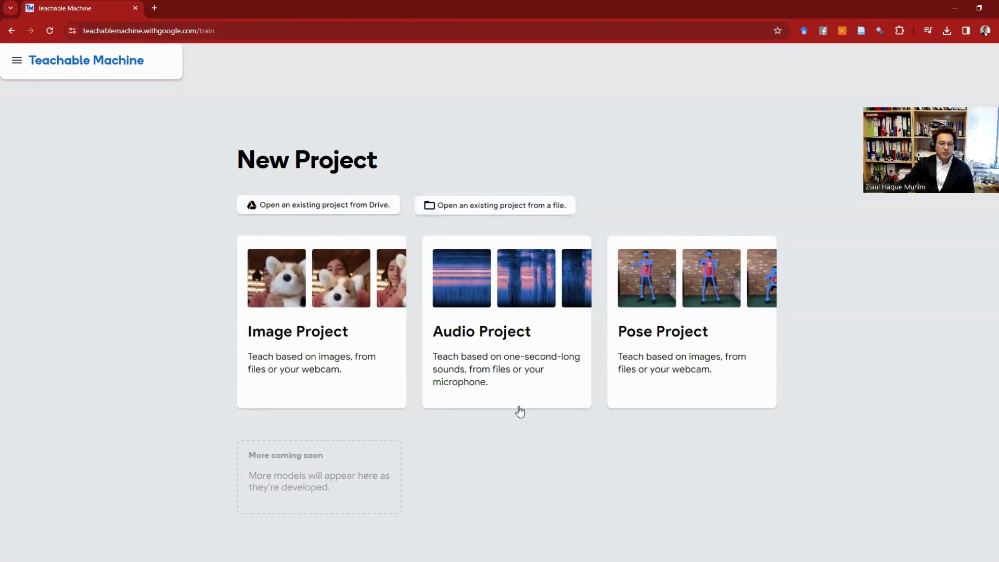
# - Create a Standard image model project and try Class 1's Webcam sample option
pyautogui.click(337, 352)
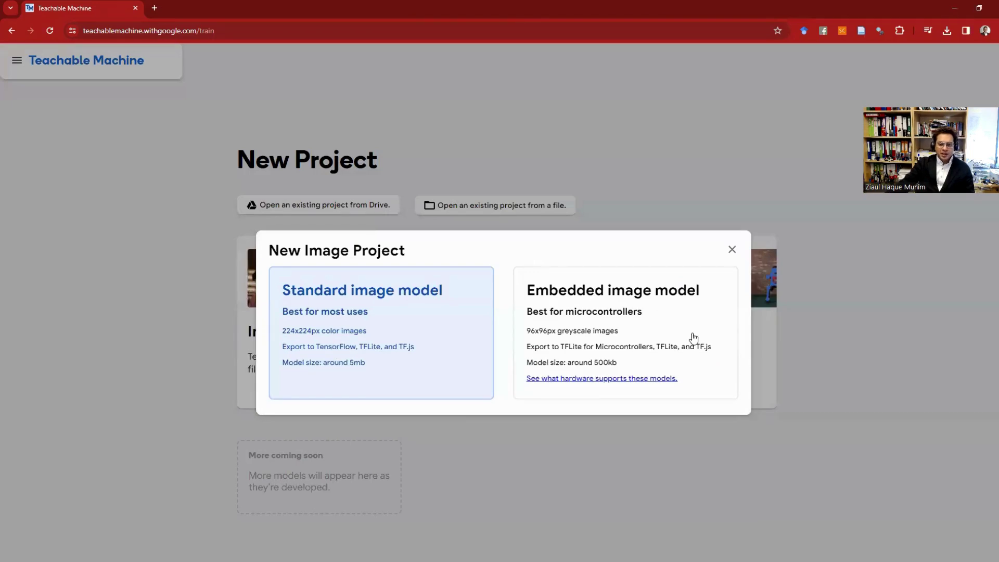
pyautogui.click(411, 341)
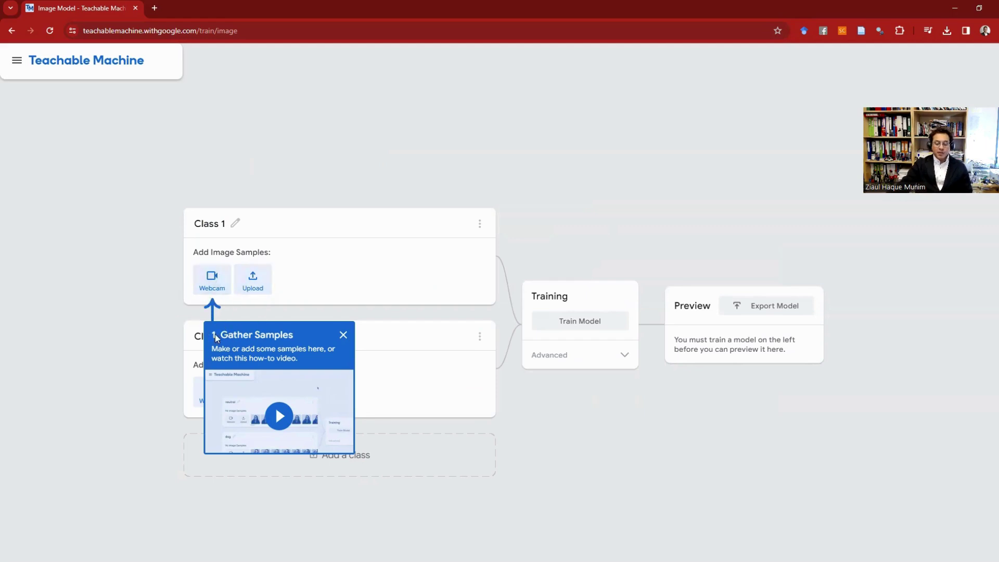
pyautogui.click(344, 335)
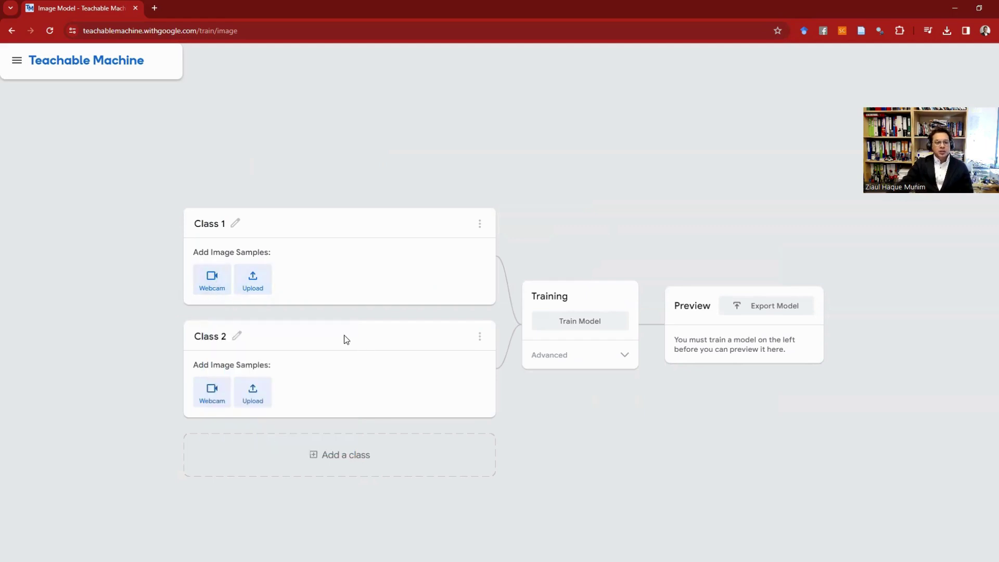
pyautogui.click(209, 277)
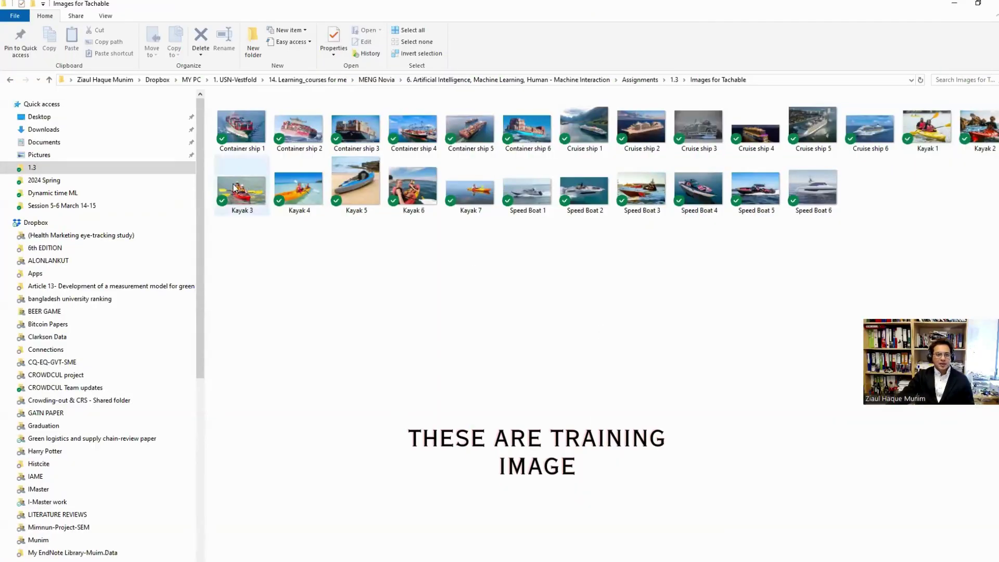
# - Show the container ship, cruise ship, kayak and speed boat photos in Images for Tachable
pyautogui.click(245, 136)
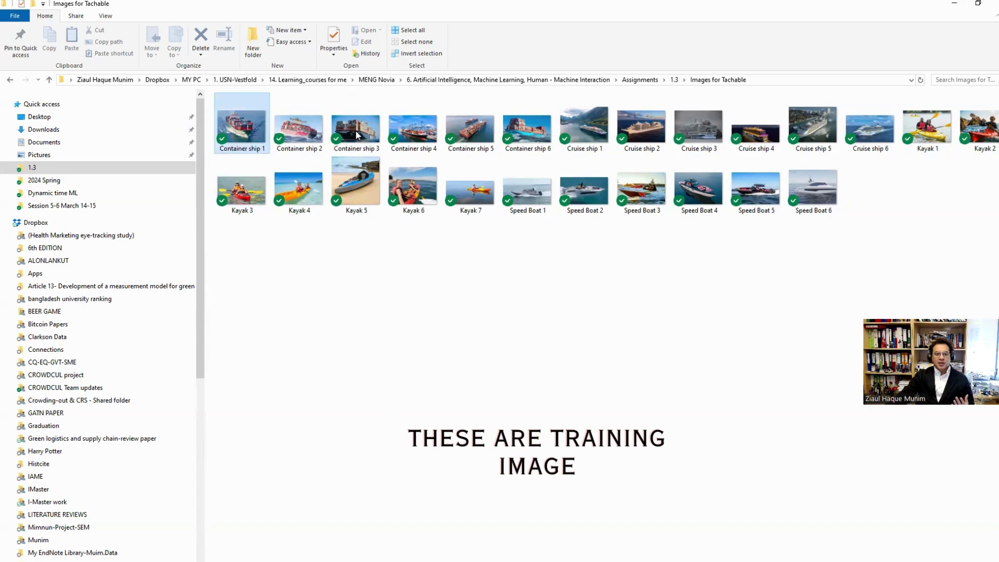
pyautogui.click(299, 129)
pyautogui.click(549, 134)
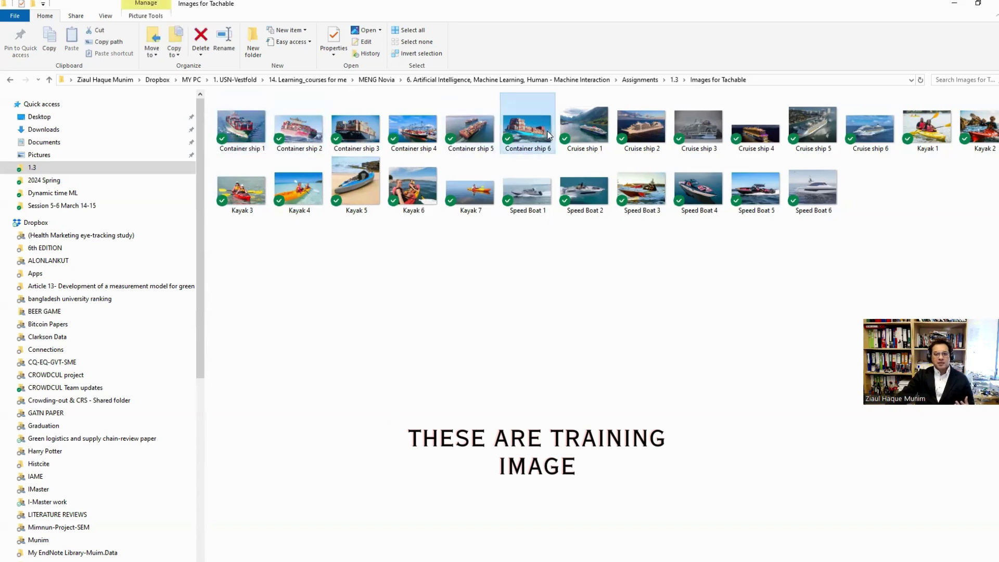
pyautogui.click(876, 133)
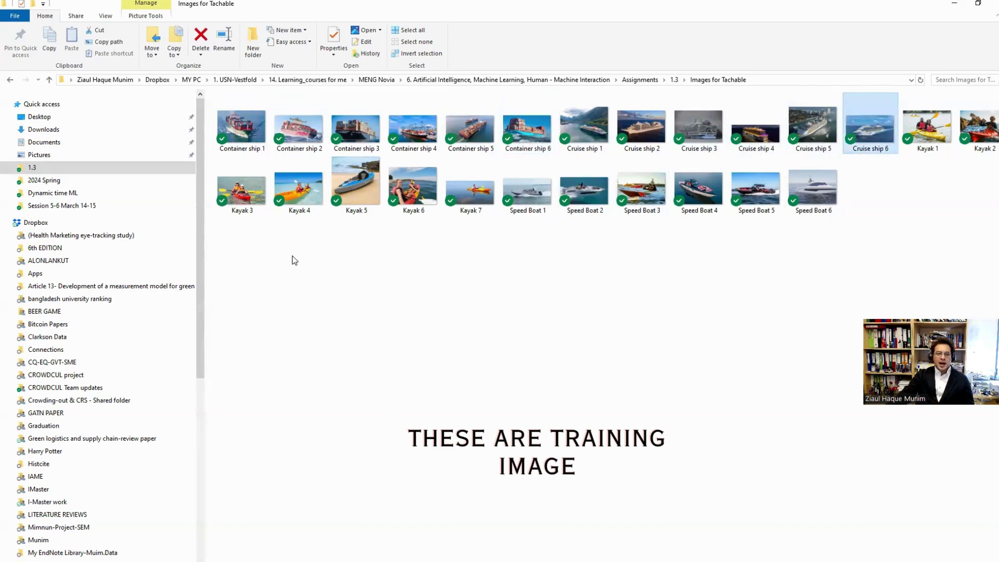
pyautogui.click(471, 192)
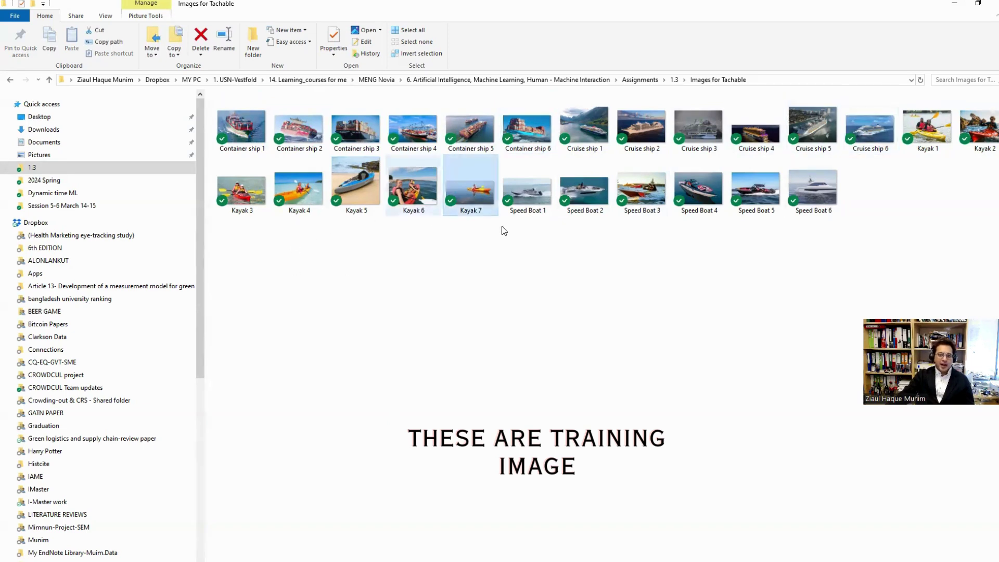
pyautogui.click(824, 207)
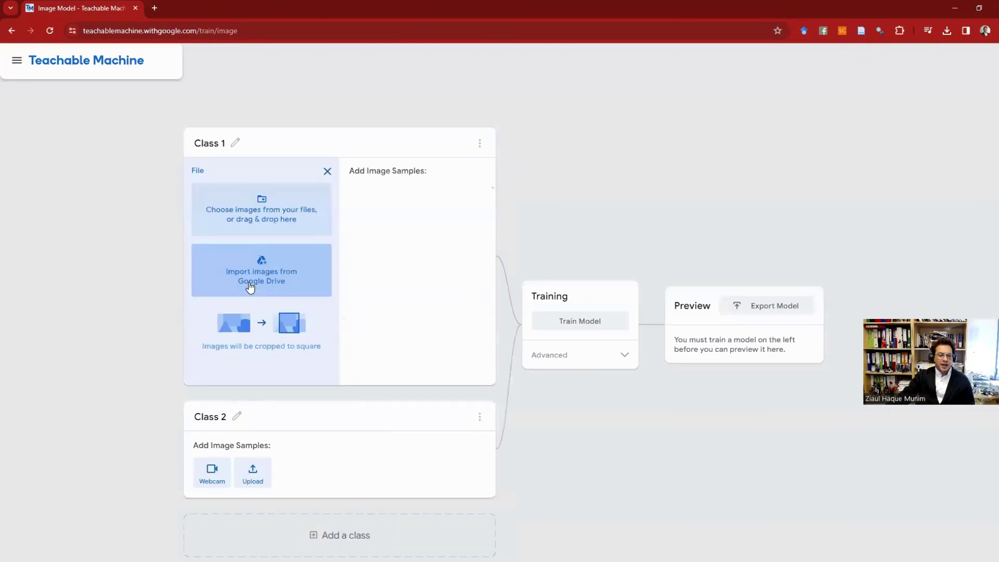
# - Upload Container ship 1–5 from the Images for Tachable folder into Class 1
pyautogui.click(268, 203)
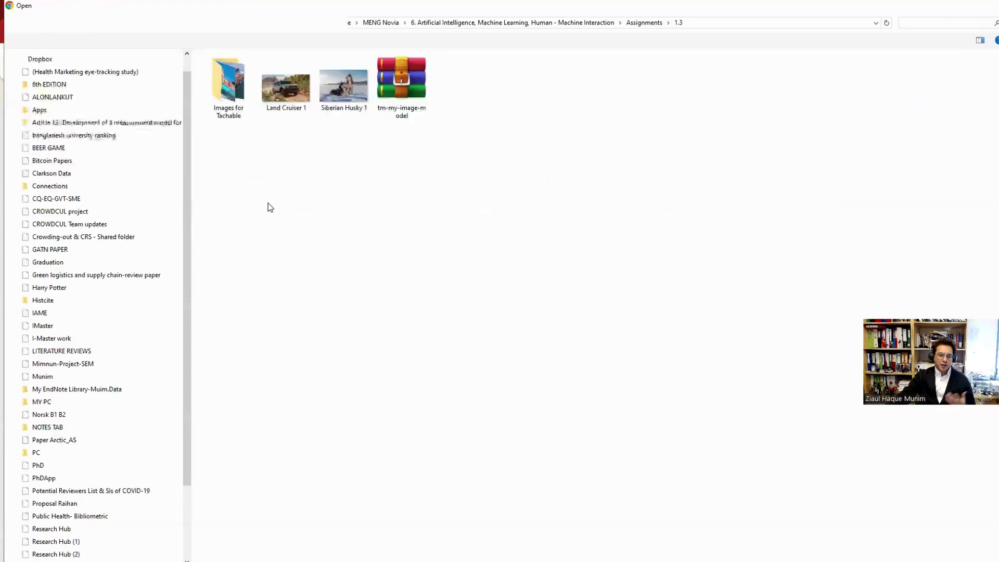
pyautogui.doubleClick(232, 90)
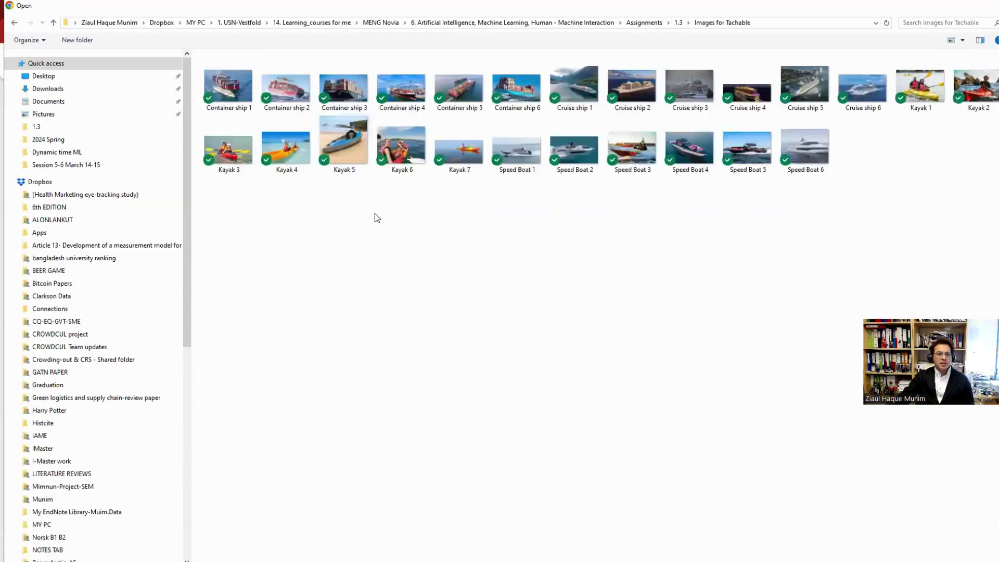
pyautogui.click(240, 98)
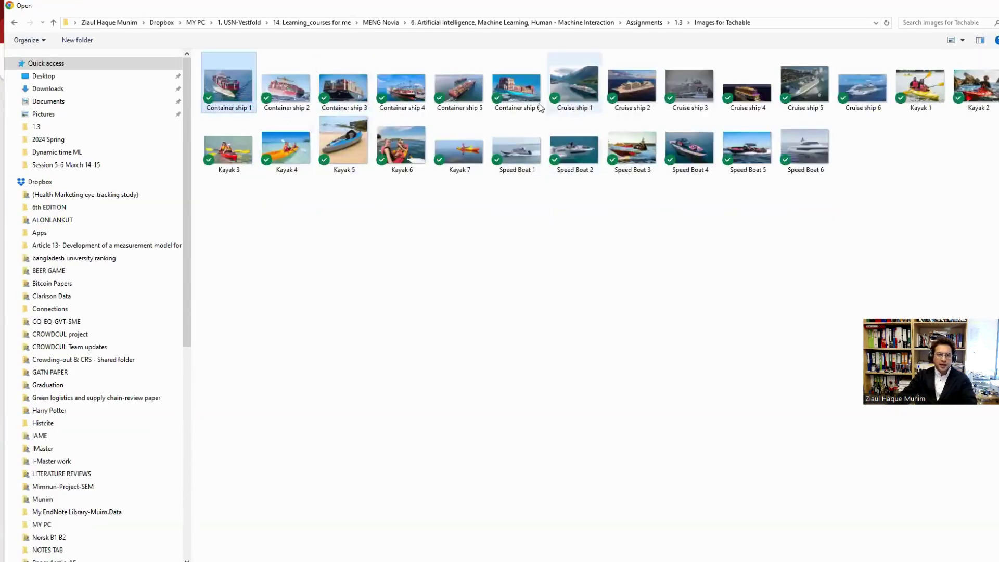
pyautogui.keyDown('shift'); pyautogui.click(458, 93); pyautogui.keyUp('shift')
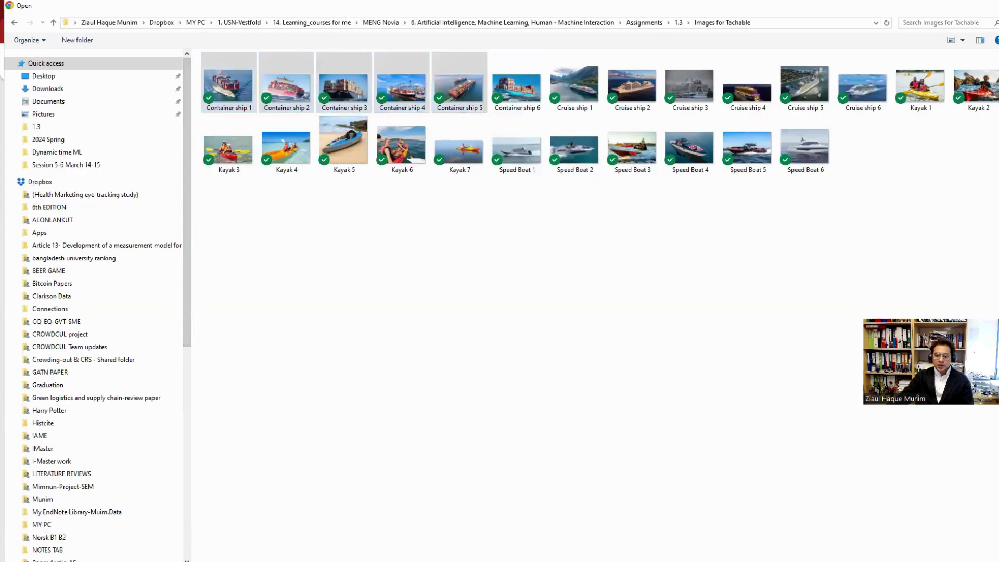
pyautogui.press('Return')
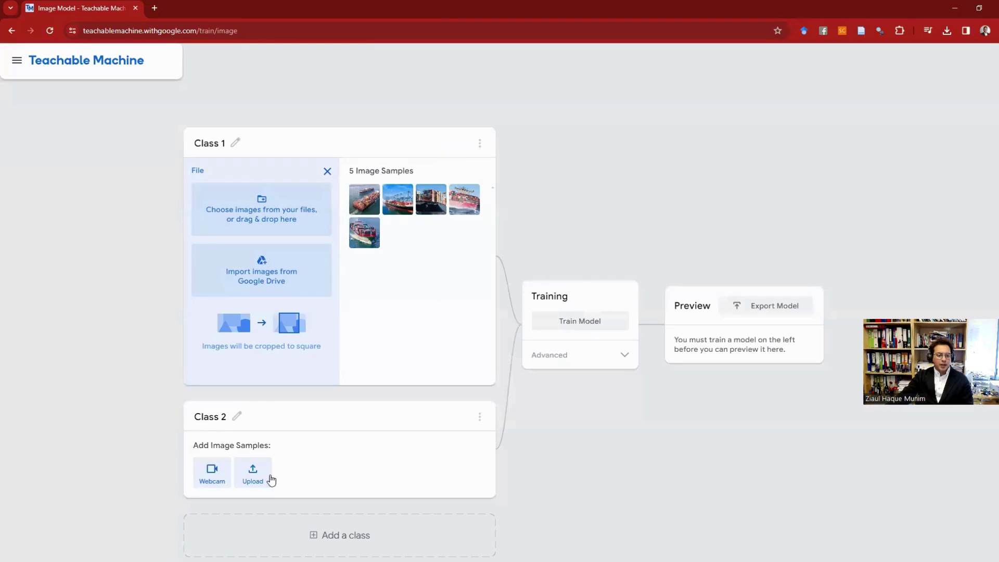
# - Upload Cruise ship 1–5 from file as Class 2's image samples
pyautogui.click(251, 473)
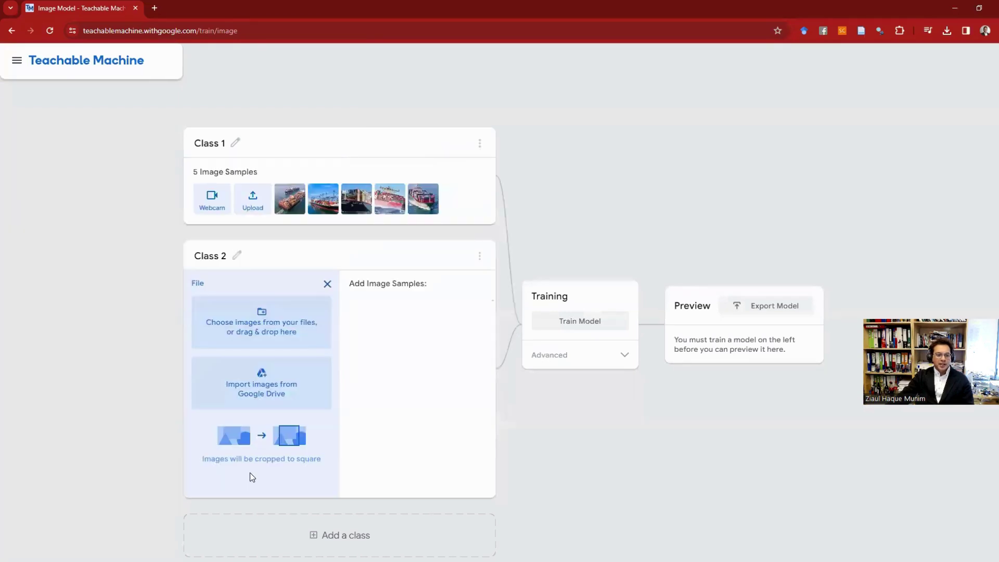
pyautogui.click(297, 331)
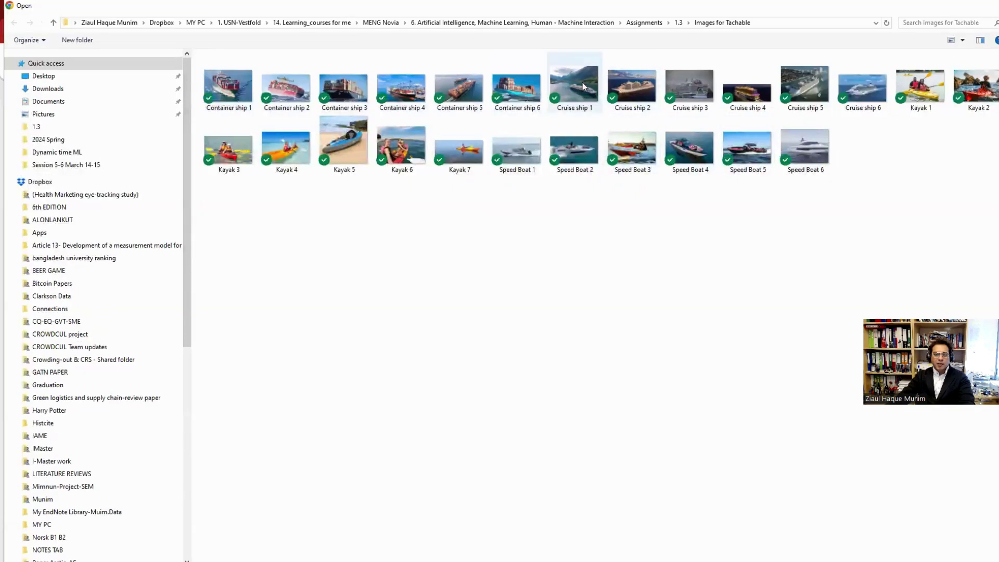
pyautogui.click(582, 82)
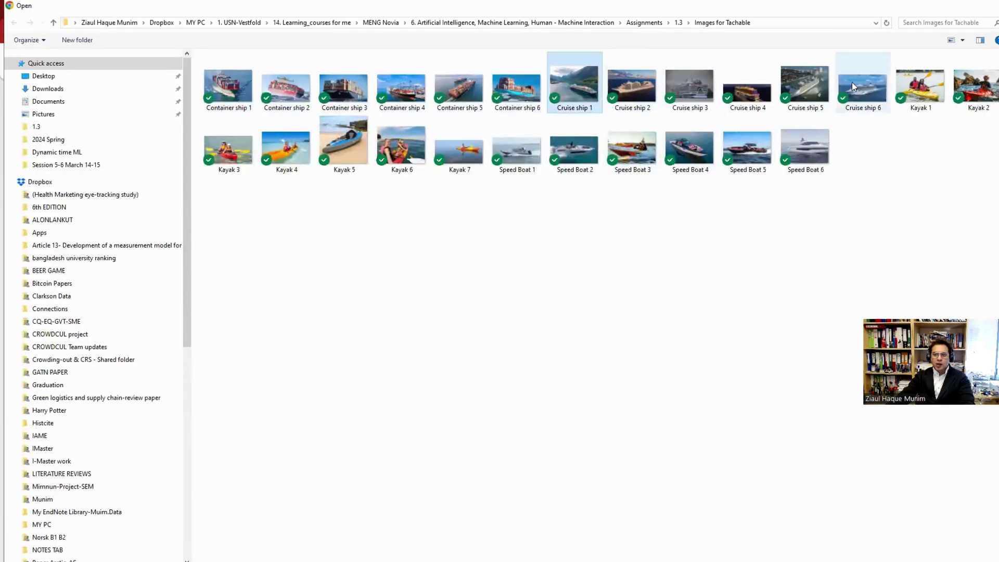
pyautogui.keyDown('shift'); pyautogui.click(805, 83); pyautogui.keyUp('shift')
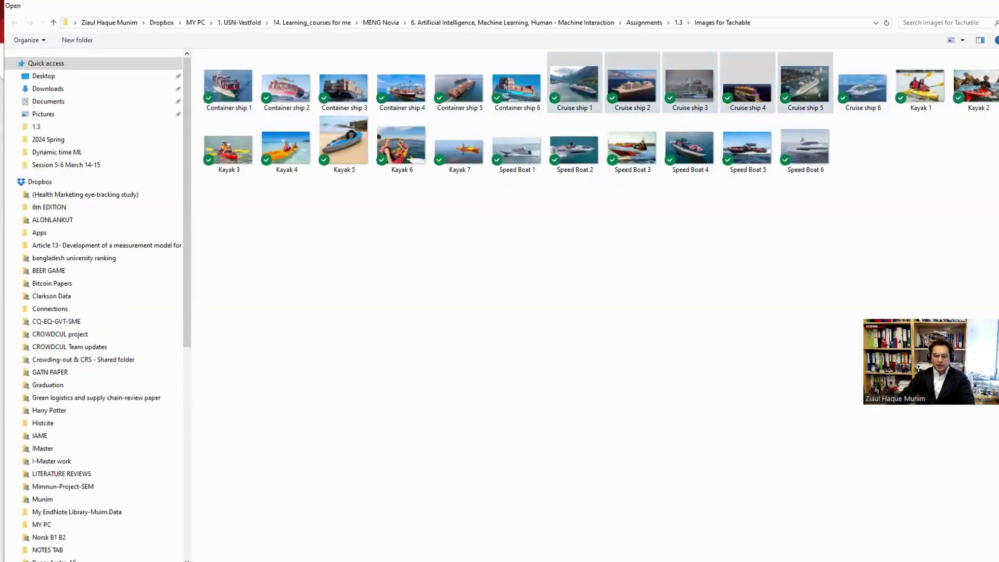
pyautogui.press('Return')
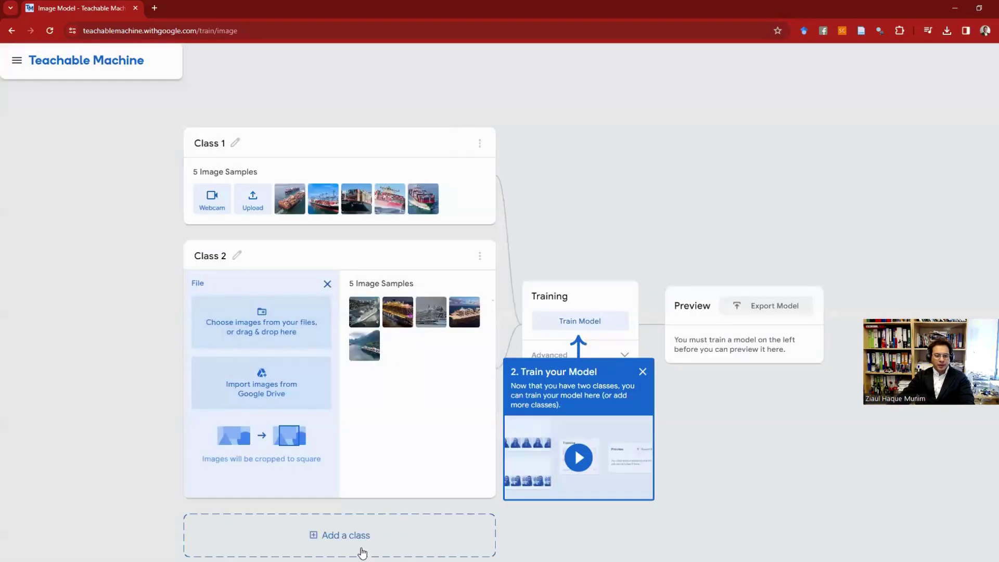
# - Add a third class and upload Kayak 1–5 into Class 3
pyautogui.click(359, 551)
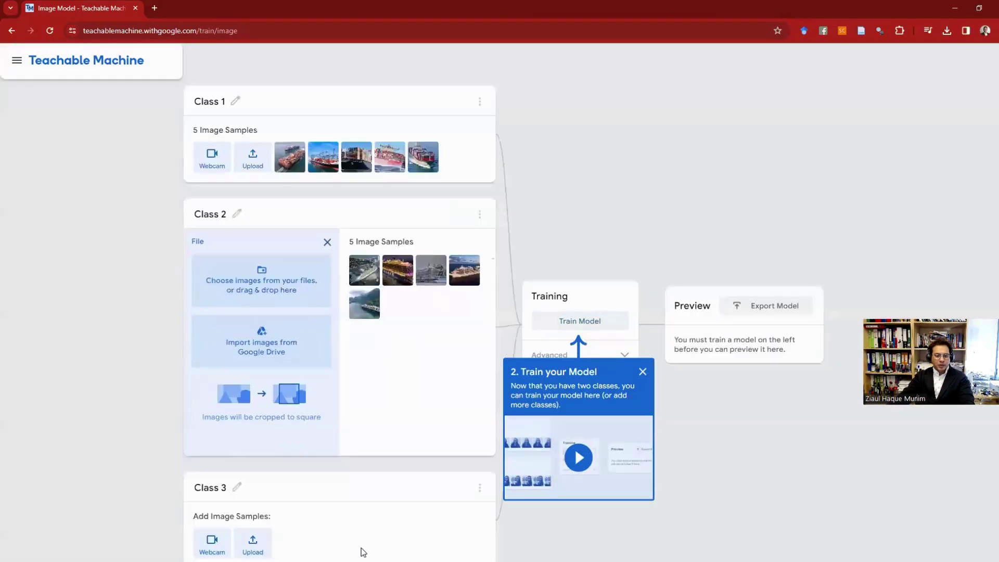
pyautogui.click(242, 551)
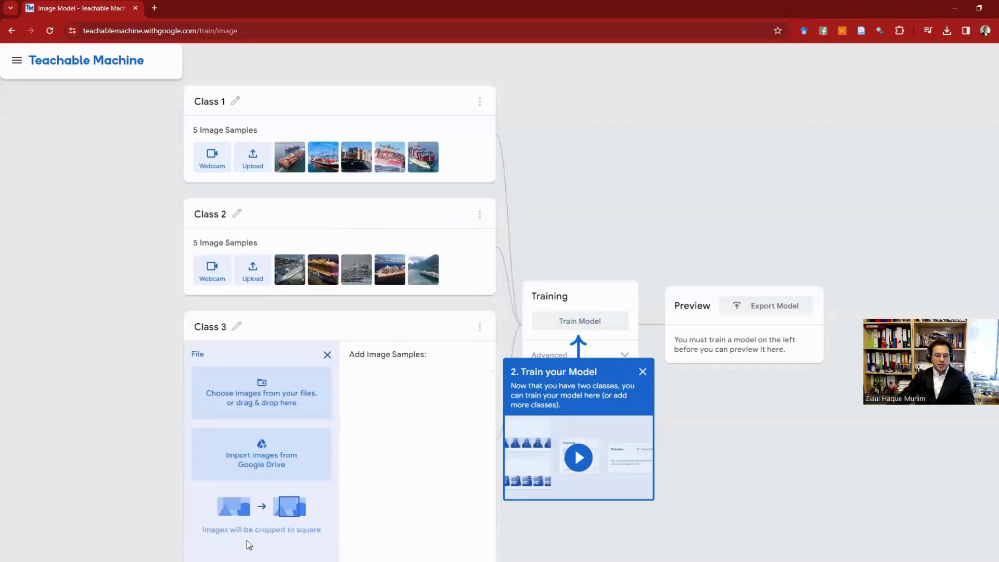
pyautogui.click(263, 385)
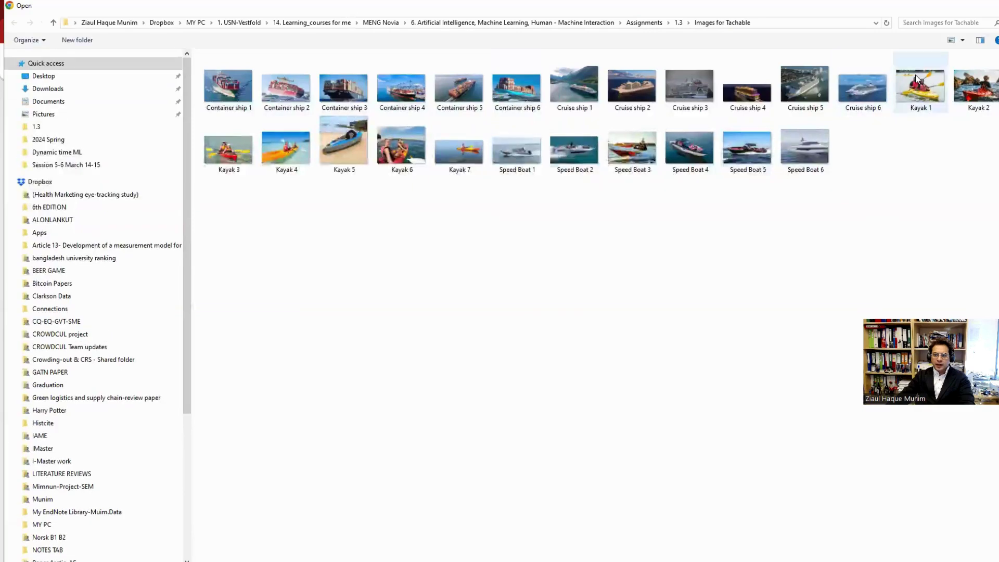
pyautogui.click(916, 74)
pyautogui.keyDown('shift'); pyautogui.click(348, 162); pyautogui.keyUp('shift')
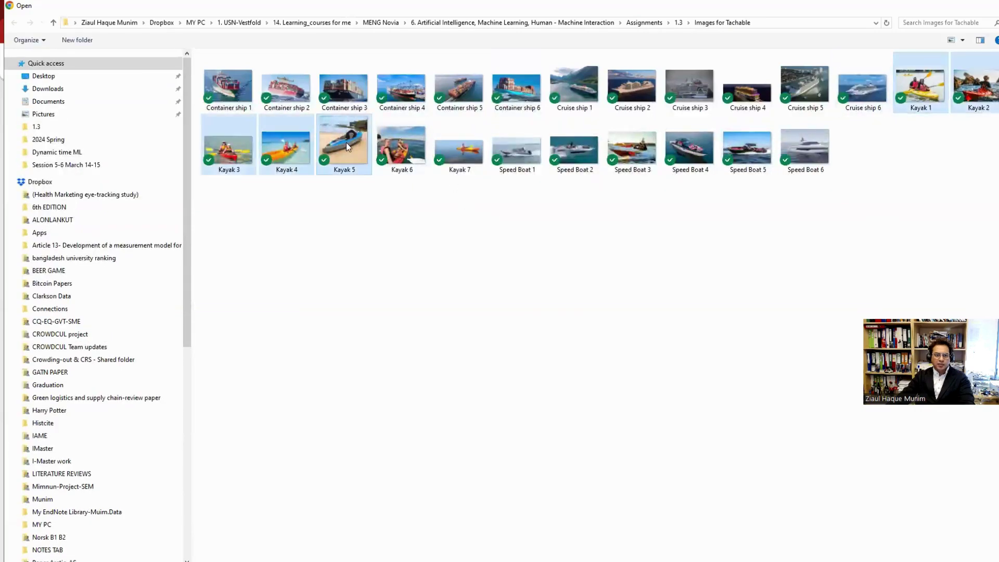
pyautogui.press('Return')
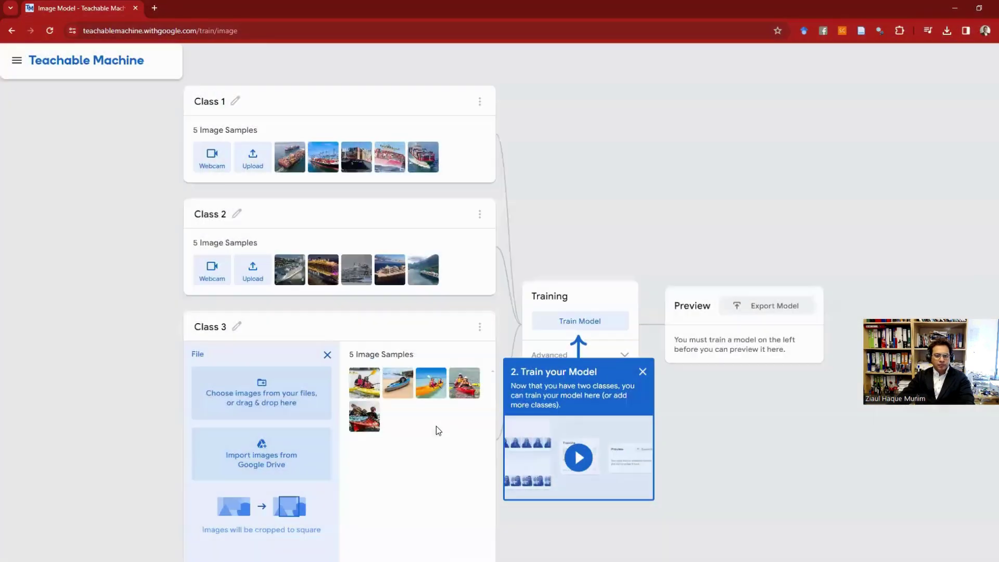
# - Bring up Class 4's image upload options
pyautogui.moveTo(400, 394)
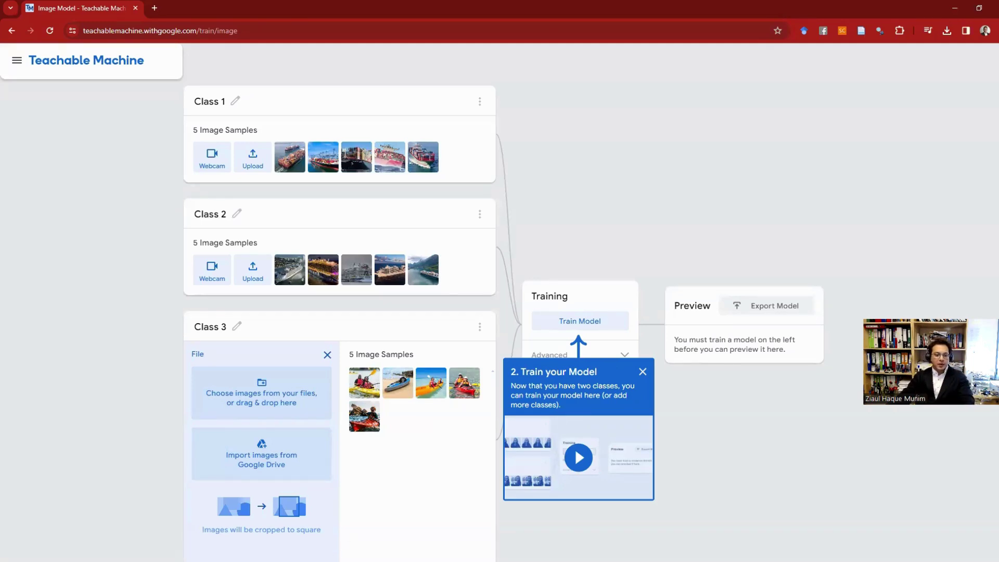
pyautogui.scroll(-1, 374, 527)
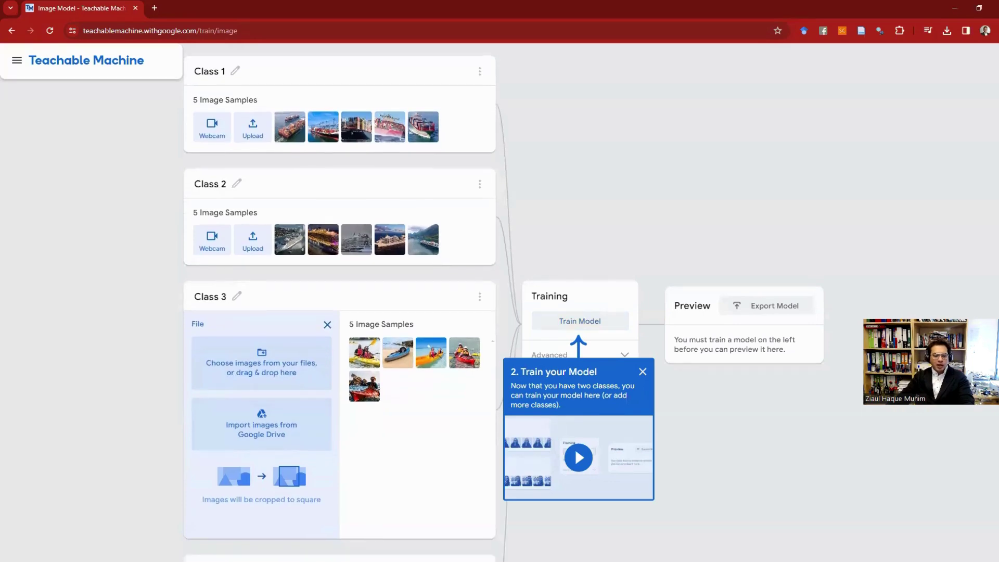
pyautogui.scroll(-3, 333, 531)
pyautogui.click(263, 520)
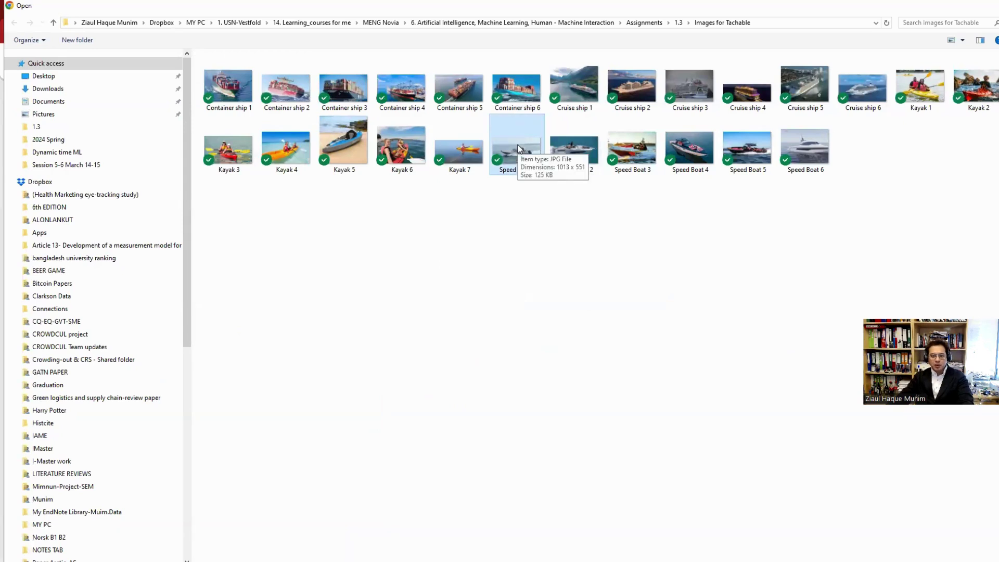
# - Load Speed Boat 1–5 into Class 4 and train the four-class boat model
pyautogui.keyDown('shift'); pyautogui.click(757, 142); pyautogui.keyUp('shift')
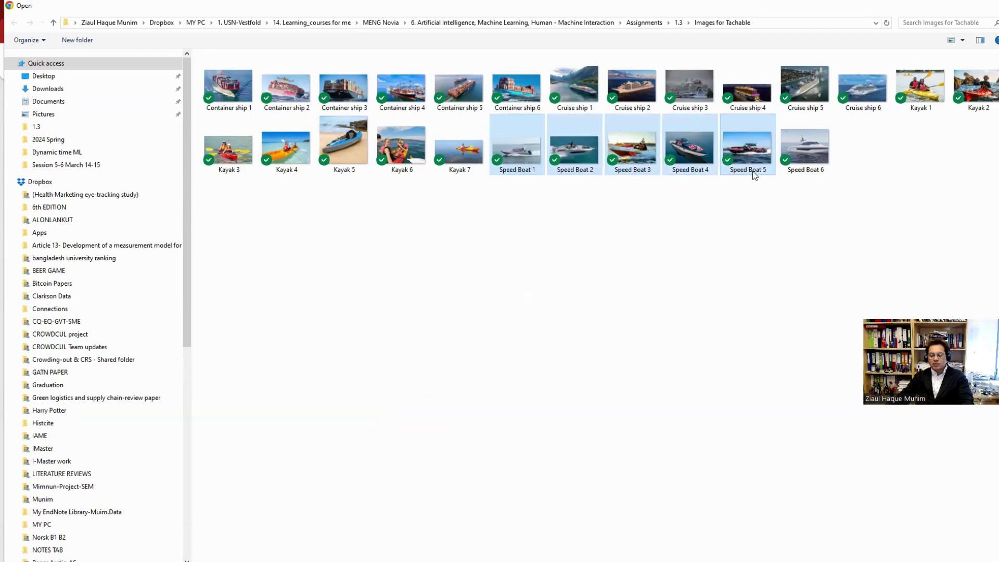
pyautogui.press('Return')
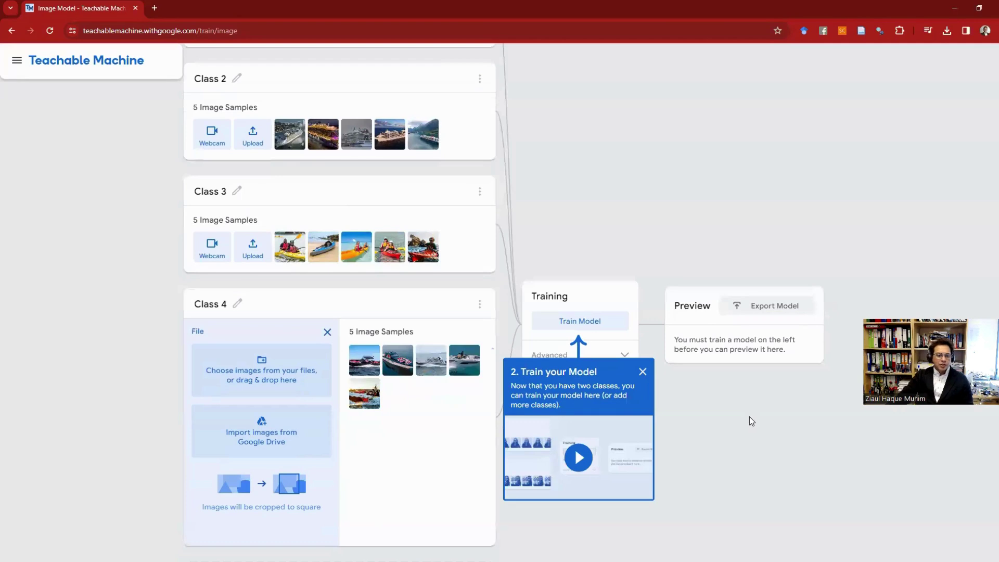
pyautogui.click(642, 371)
pyautogui.click(594, 321)
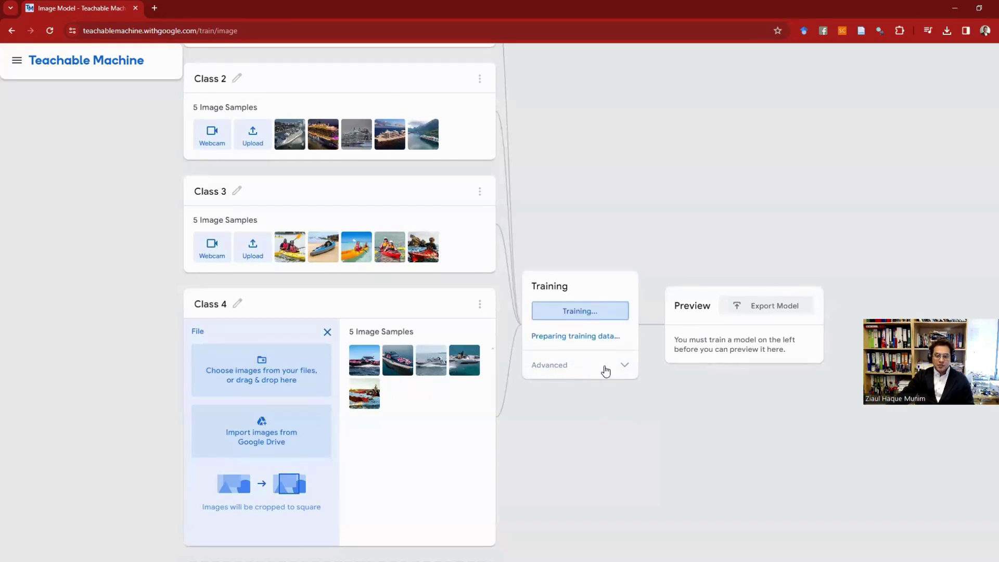
pyautogui.scroll(3, 649, 441)
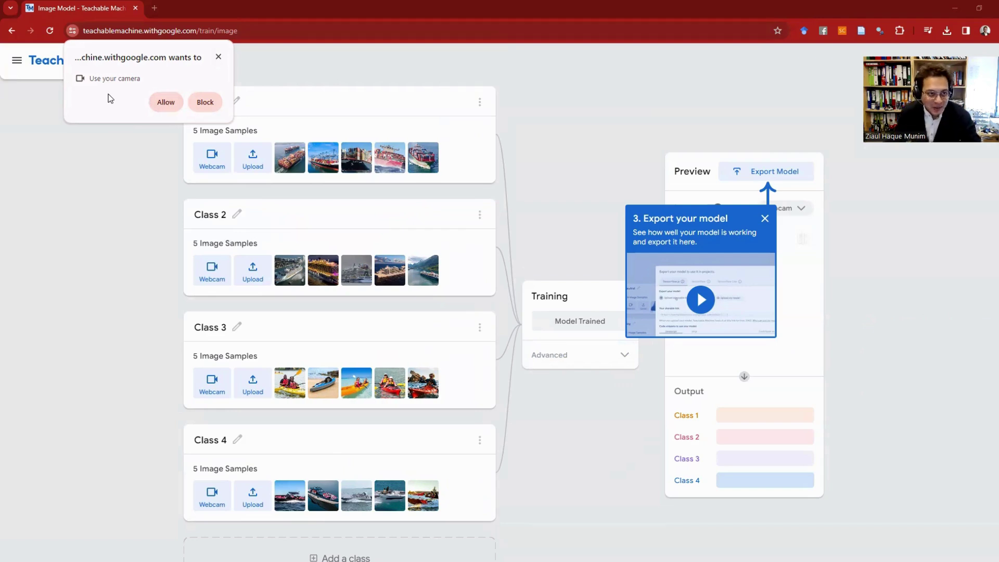
# - Allow camera access and watch live webcam predictions, pausing and resuming the preview
pyautogui.click(166, 103)
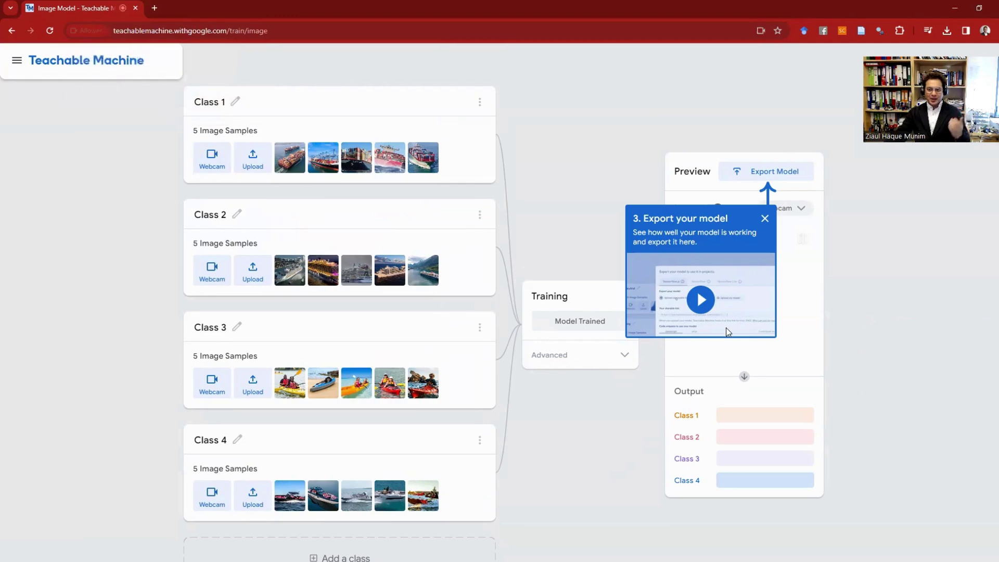
pyautogui.click(764, 218)
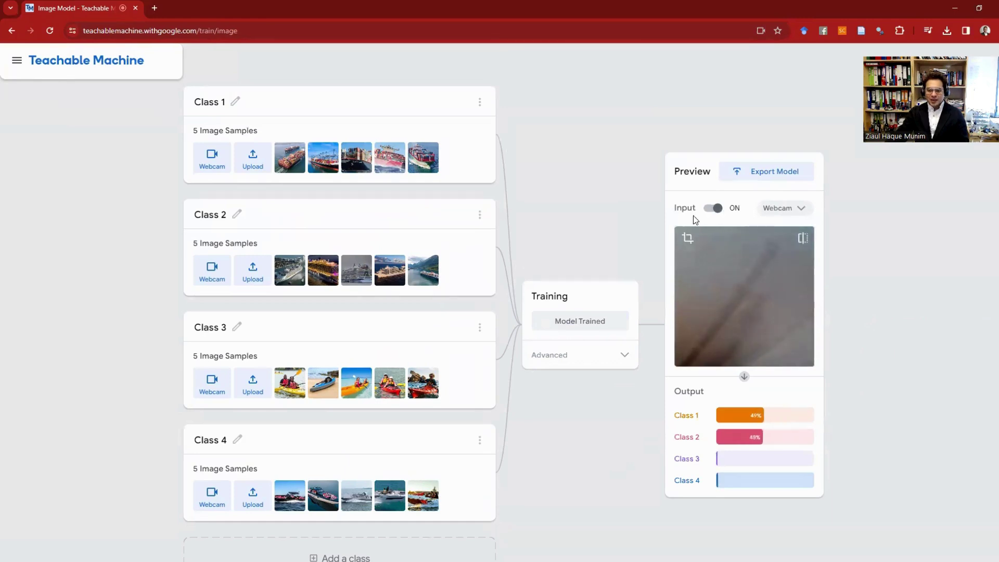
pyautogui.click(710, 209)
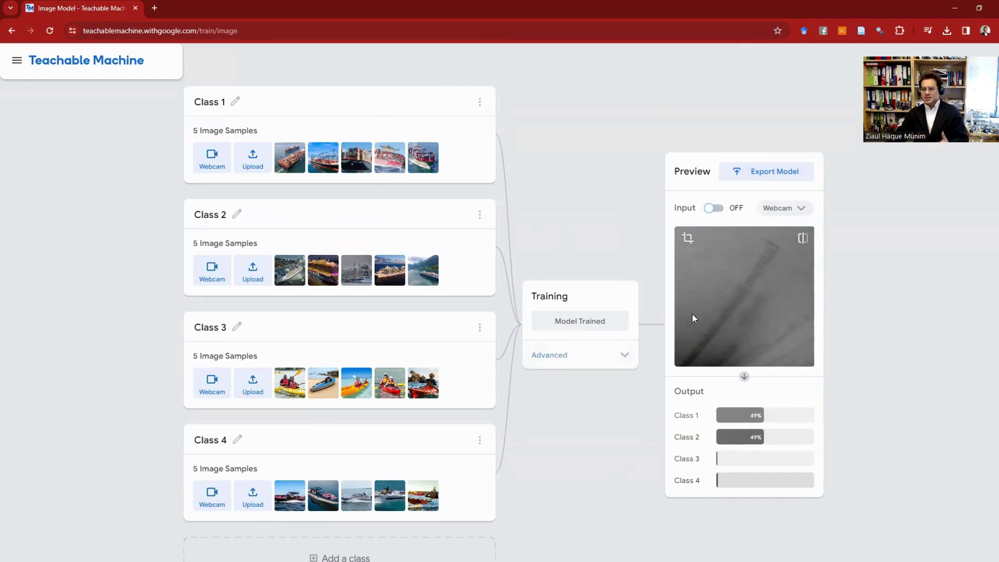
pyautogui.click(719, 208)
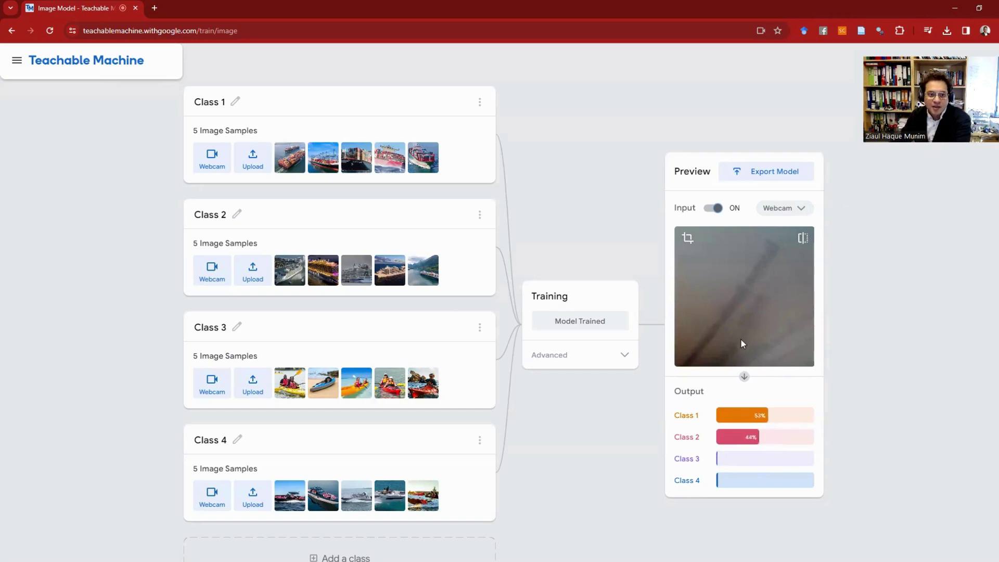
pyautogui.click(782, 209)
# - Switch preview input to File; Speed Boat 6 scores 99% Class 4, Kayak 6 100% Class 3
pyautogui.click(774, 231)
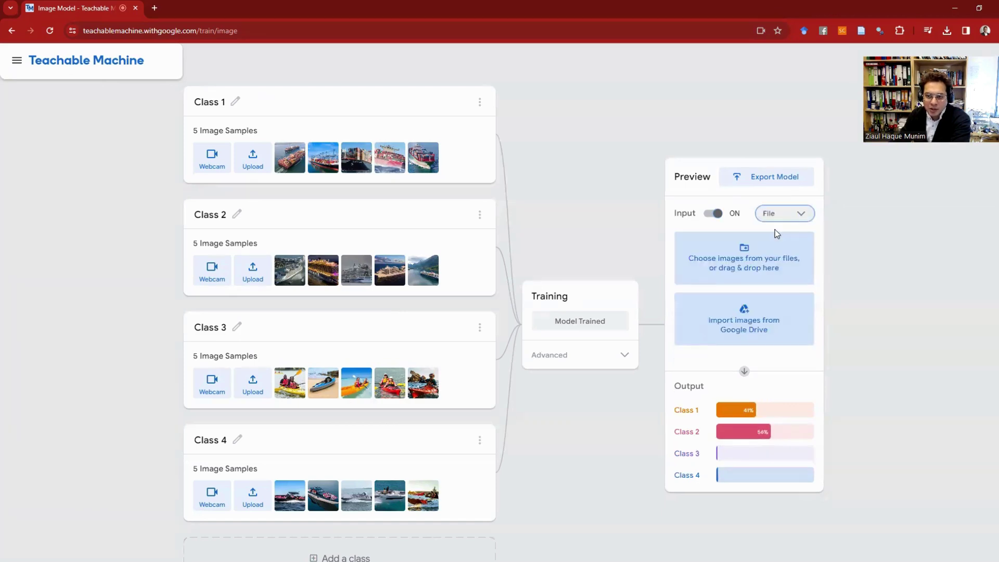
pyautogui.click(753, 265)
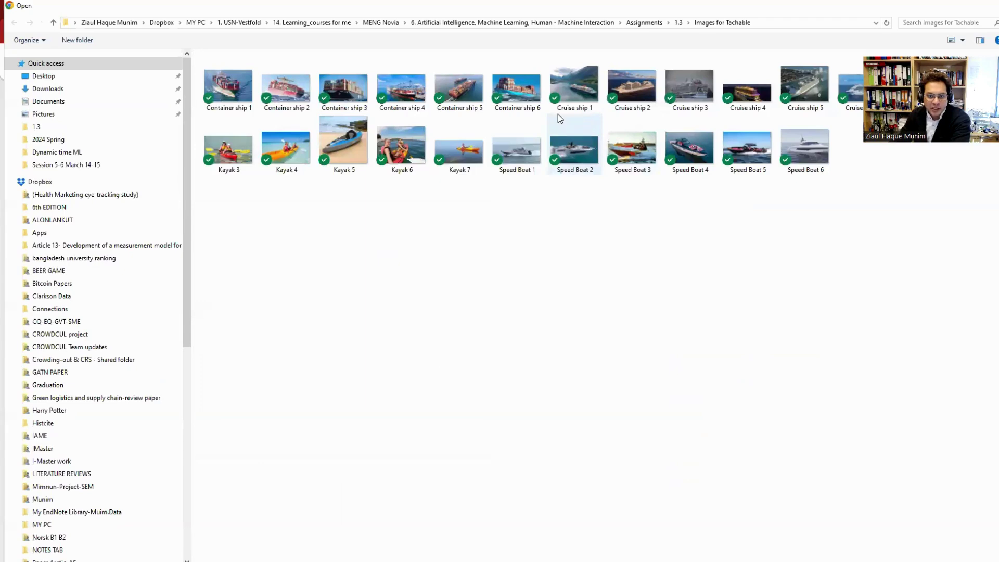
pyautogui.doubleClick(810, 150)
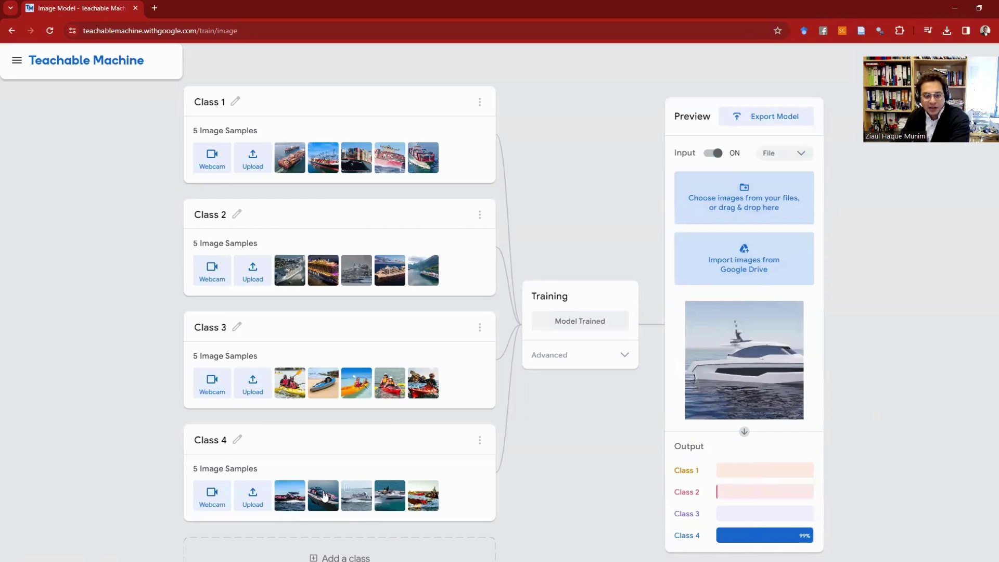
pyautogui.click(765, 196)
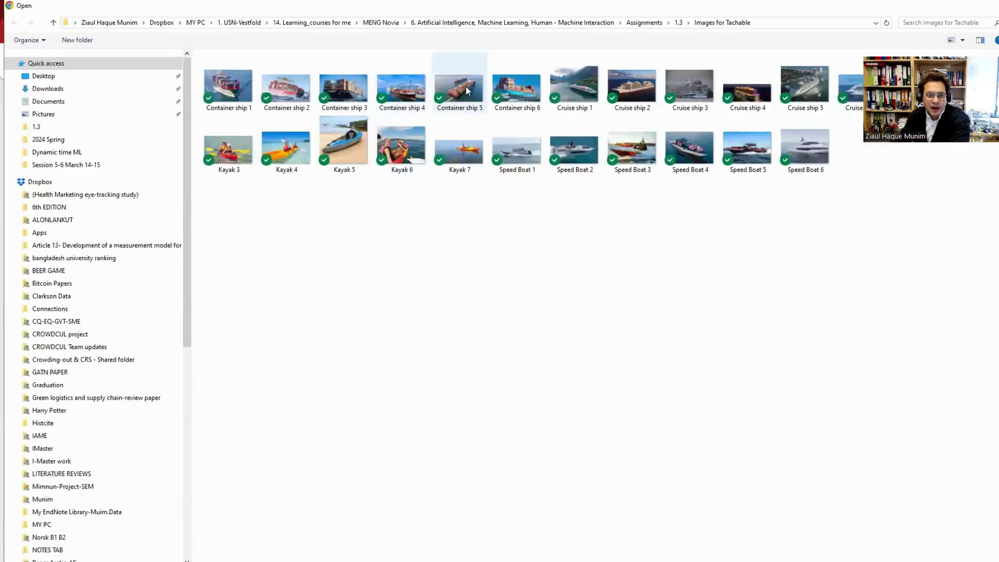
pyautogui.doubleClick(397, 148)
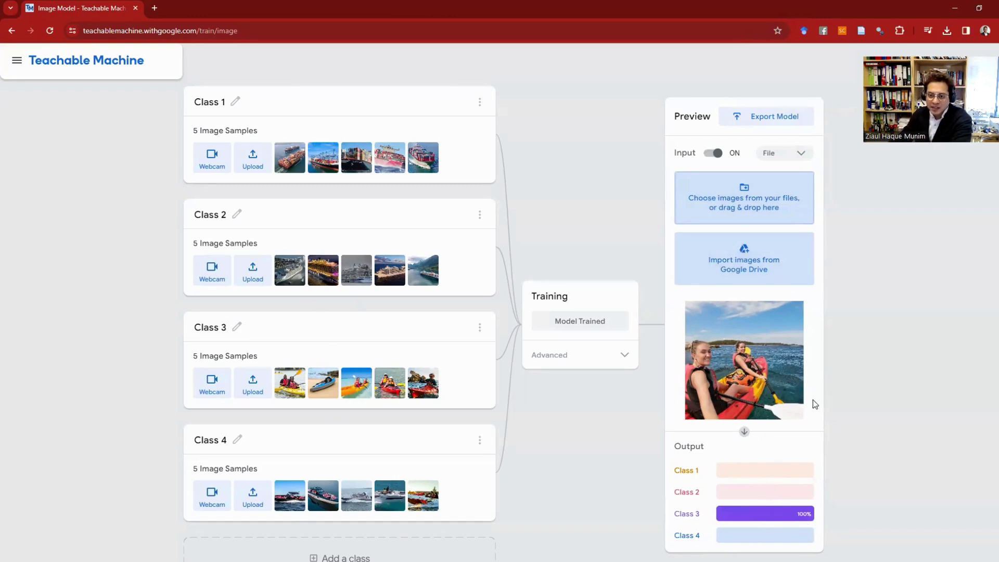
# - Test Siberian Husky 1 from the 1.3 folder, scoring 77% Class 3 and 13% Class 4
pyautogui.click(751, 202)
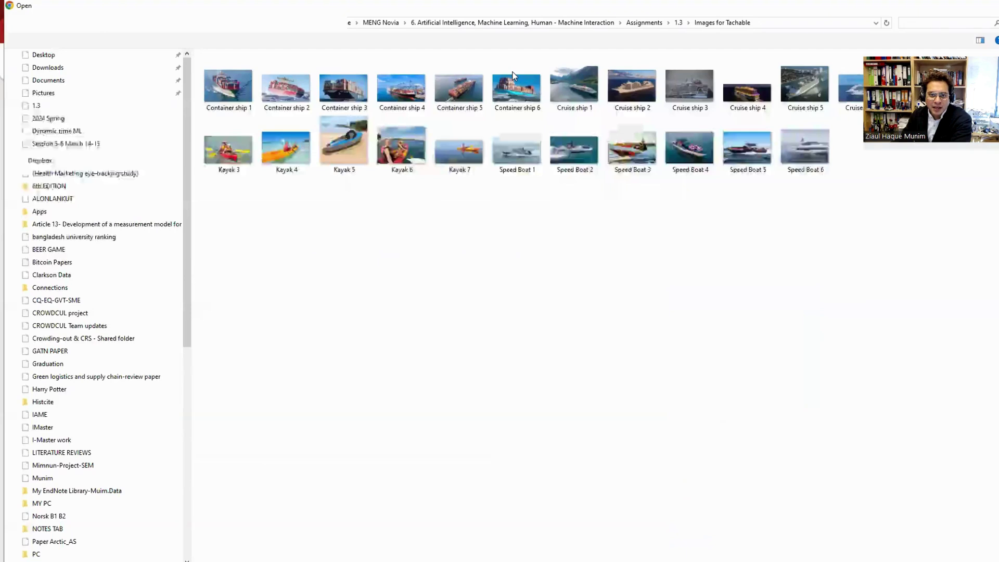
pyautogui.click(679, 23)
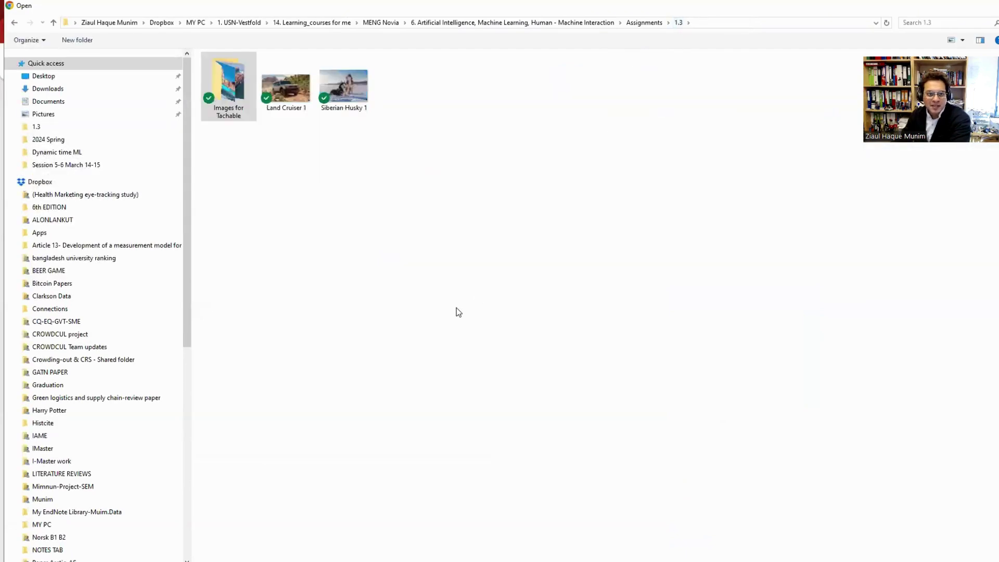
pyautogui.click(356, 102)
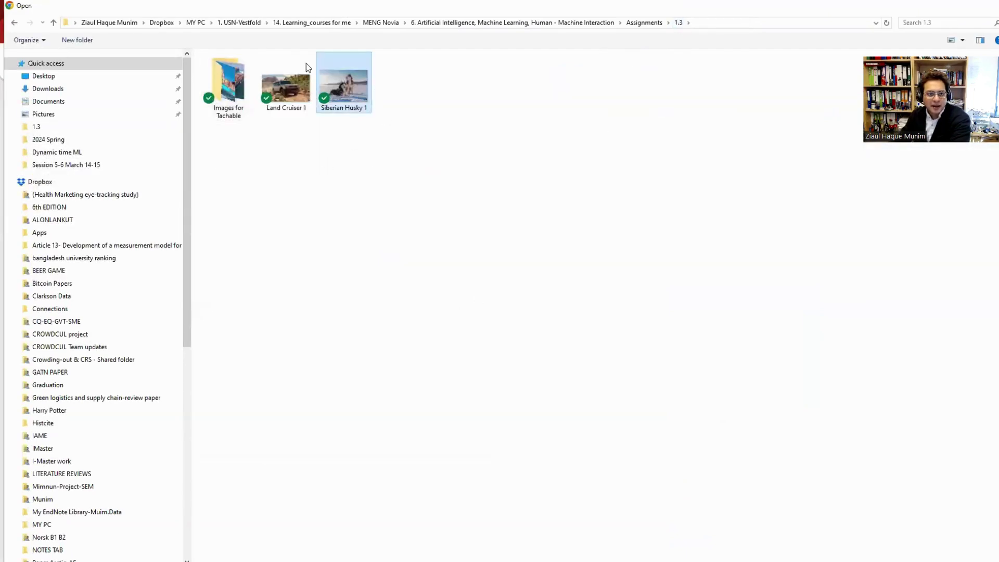
pyautogui.doubleClick(342, 84)
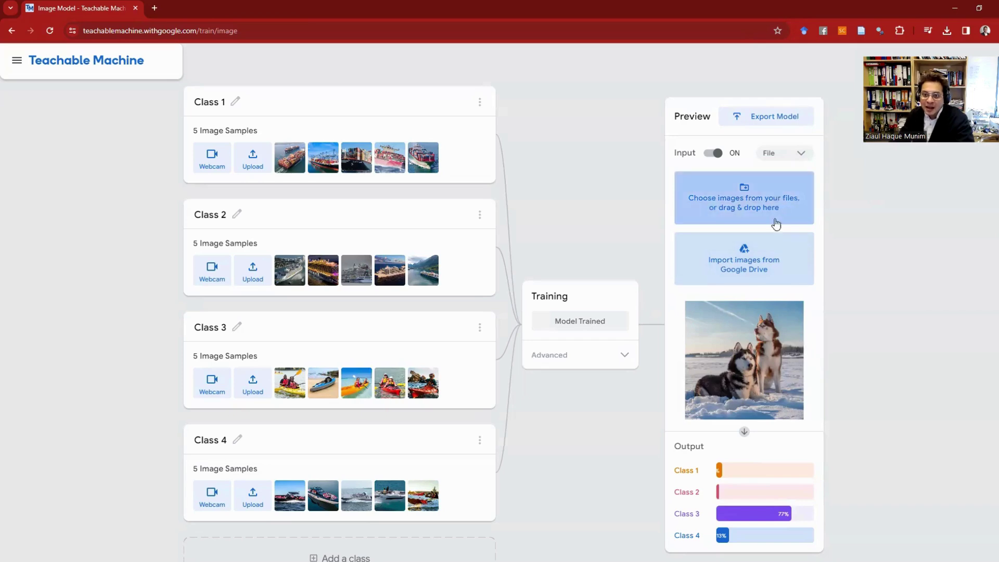
# - Test the model on the Land Cruiser 1 photo, which scores 39% Class 1 and 34% Class 3
pyautogui.click(769, 201)
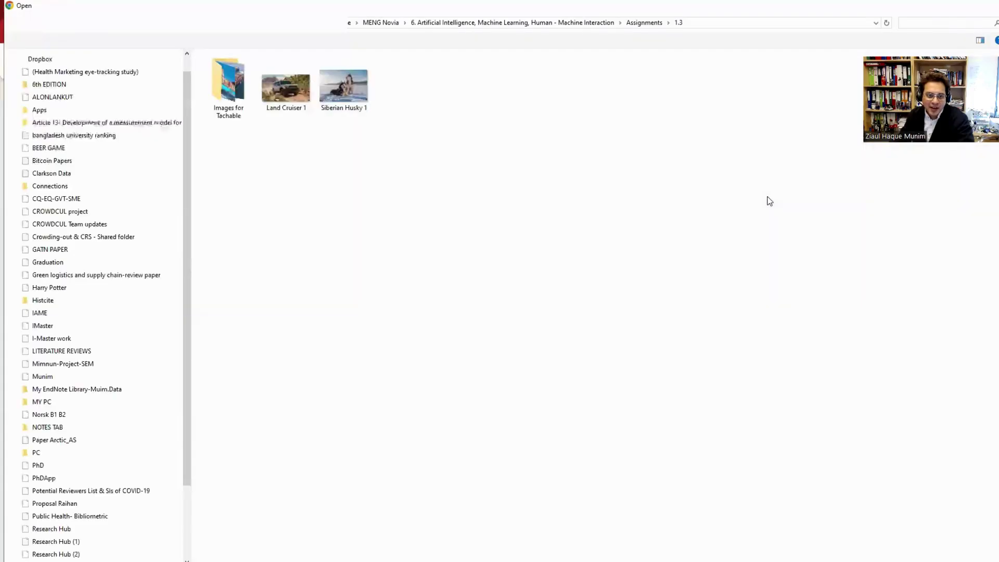
pyautogui.click(282, 92)
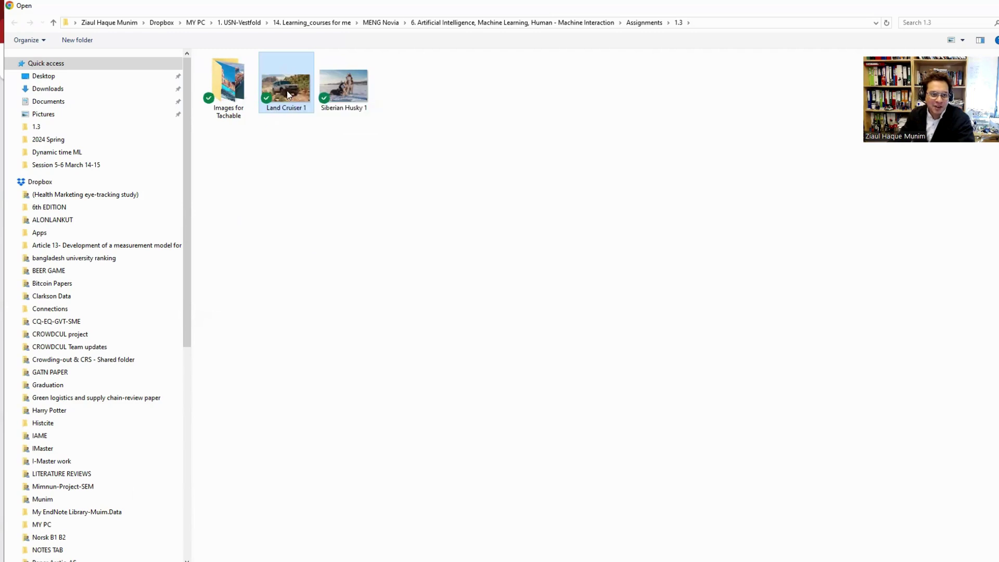
pyautogui.doubleClick(288, 104)
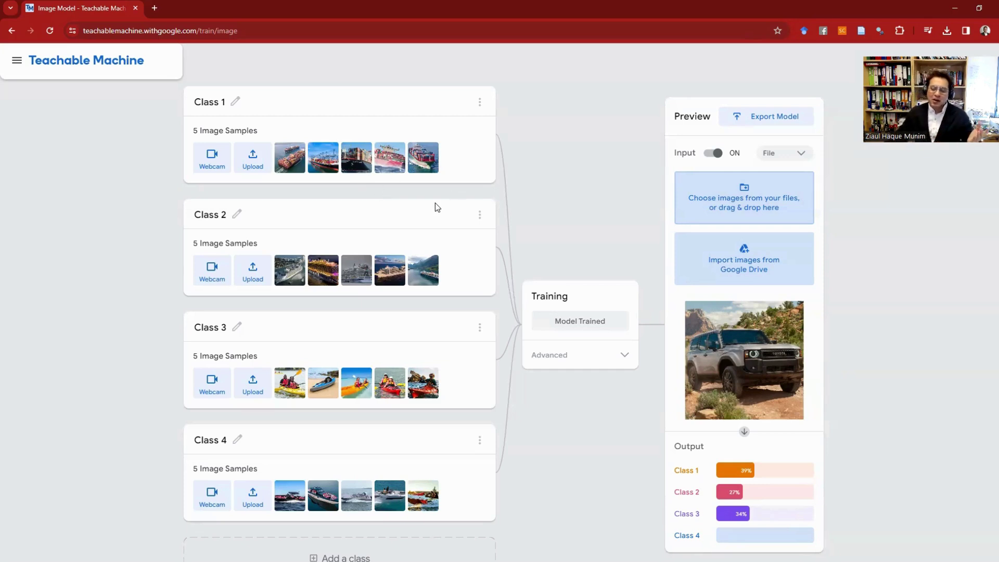
pyautogui.moveTo(349, 171)
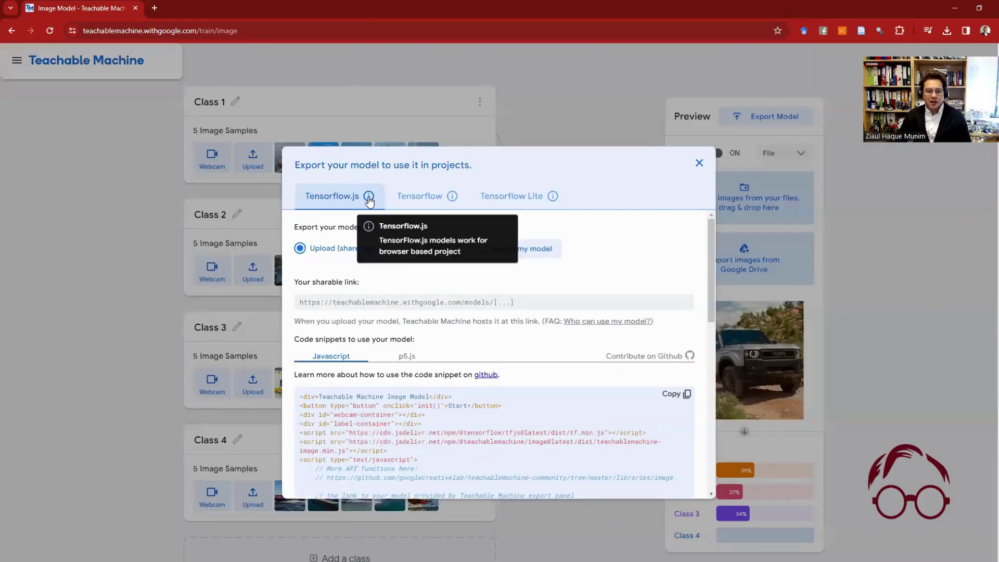
# - Look through the TensorFlow and TensorFlow Lite export options, then return to TensorFlow.js
pyautogui.click(416, 203)
pyautogui.click(510, 198)
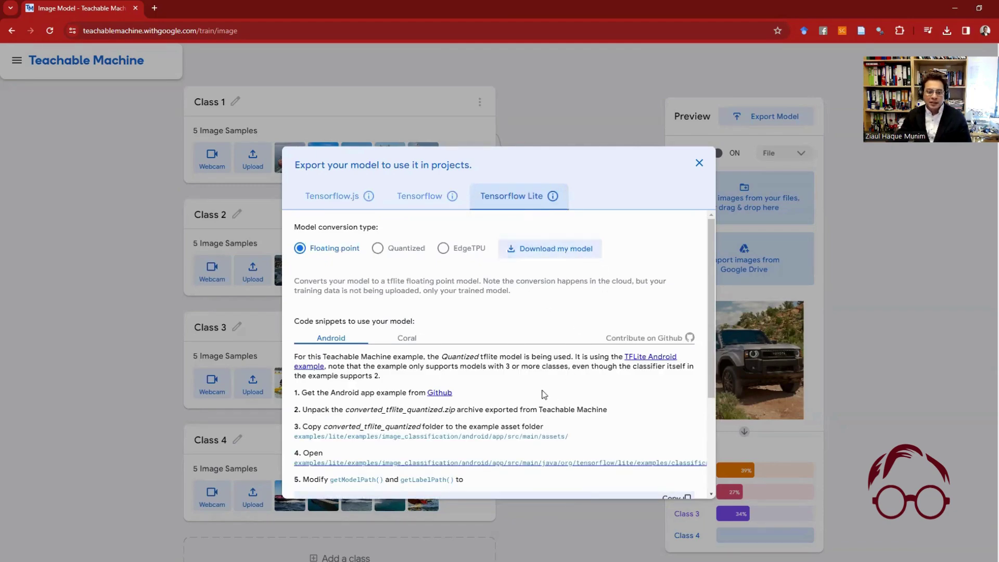
pyautogui.scroll(-3, 543, 388)
pyautogui.scroll(3, 543, 388)
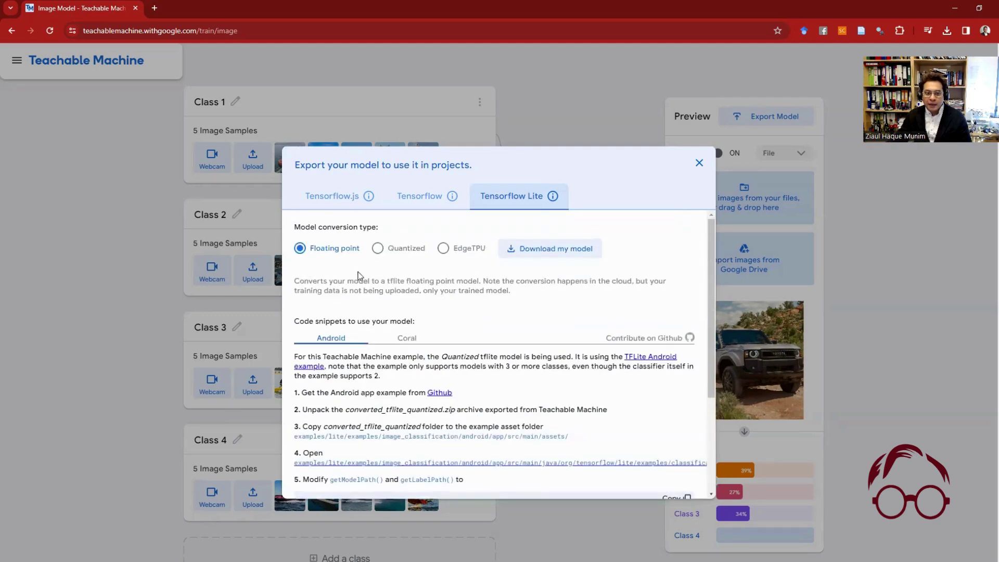
pyautogui.click(348, 203)
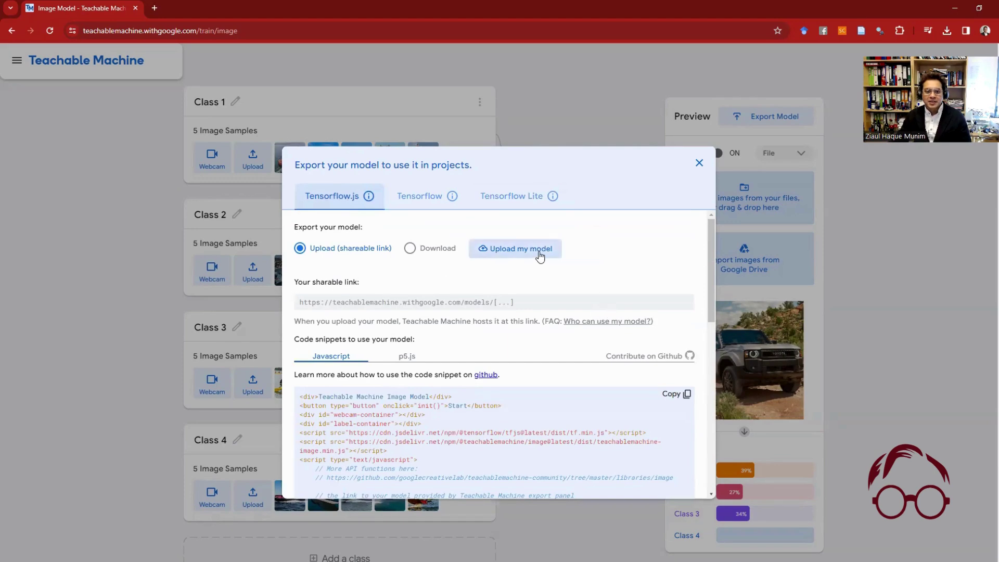
# - Choose Download, compare the p5.js and JavaScript snippets, and download the TensorFlow.js model as tm-my-image-model.zip
pyautogui.click(442, 252)
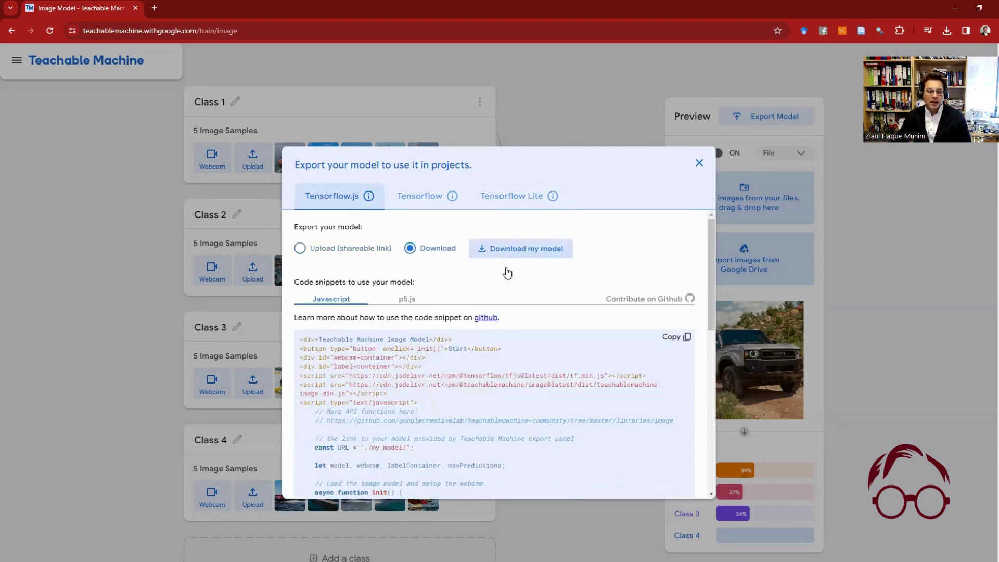
pyautogui.scroll(-7, 381, 386)
pyautogui.scroll(7, 380, 387)
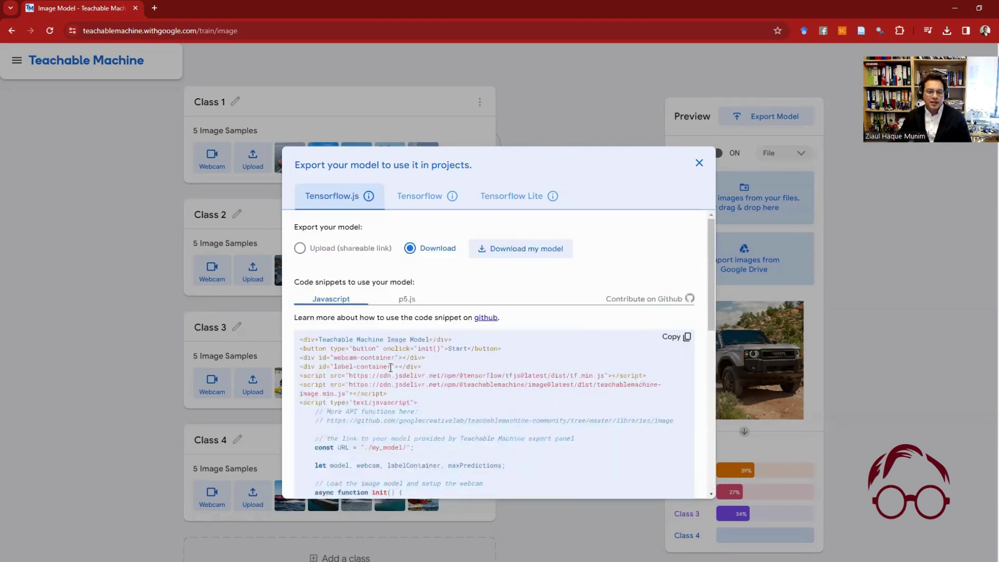
pyautogui.click(410, 305)
pyautogui.scroll(-10, 491, 371)
pyautogui.scroll(10, 511, 391)
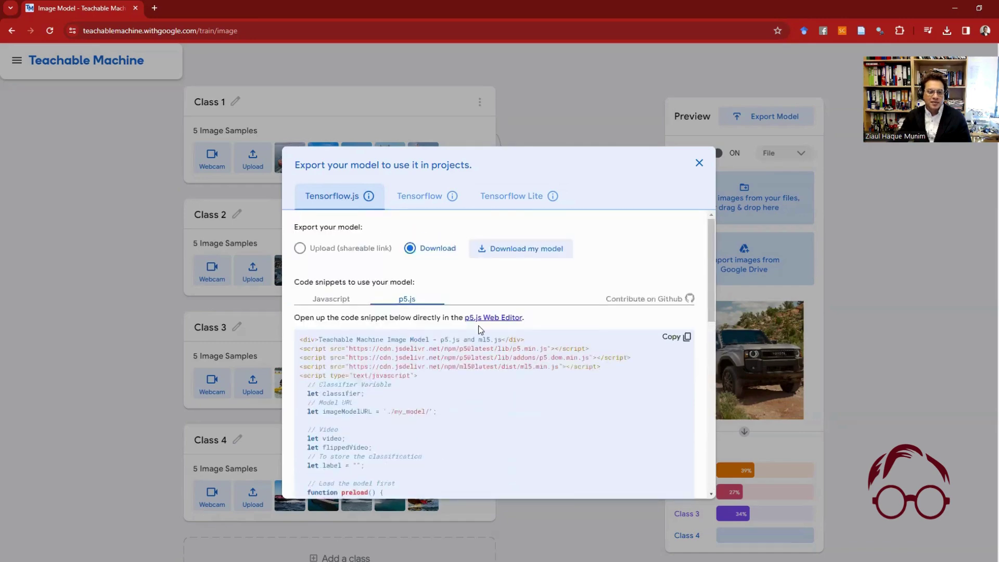
pyautogui.click(332, 300)
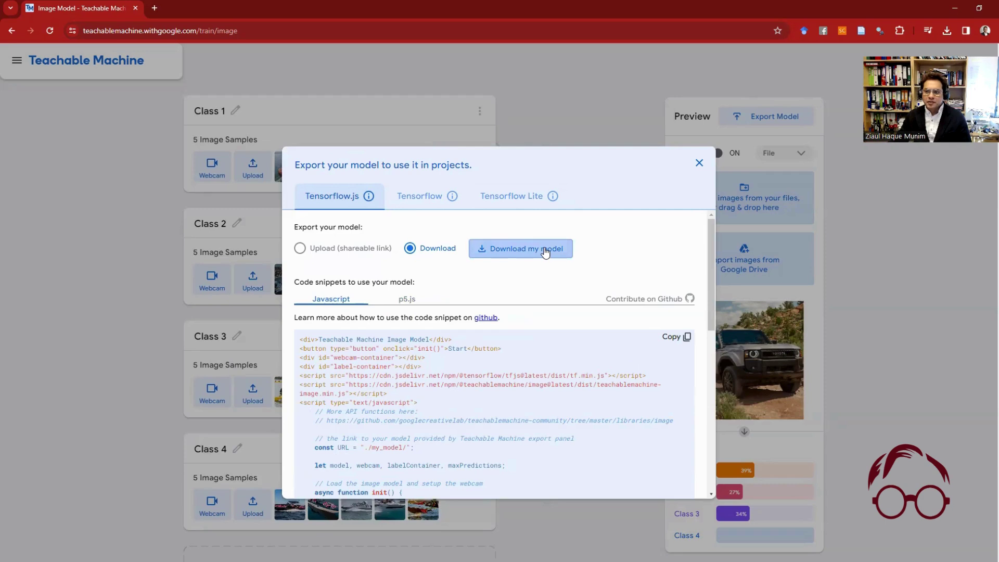
pyautogui.click(544, 251)
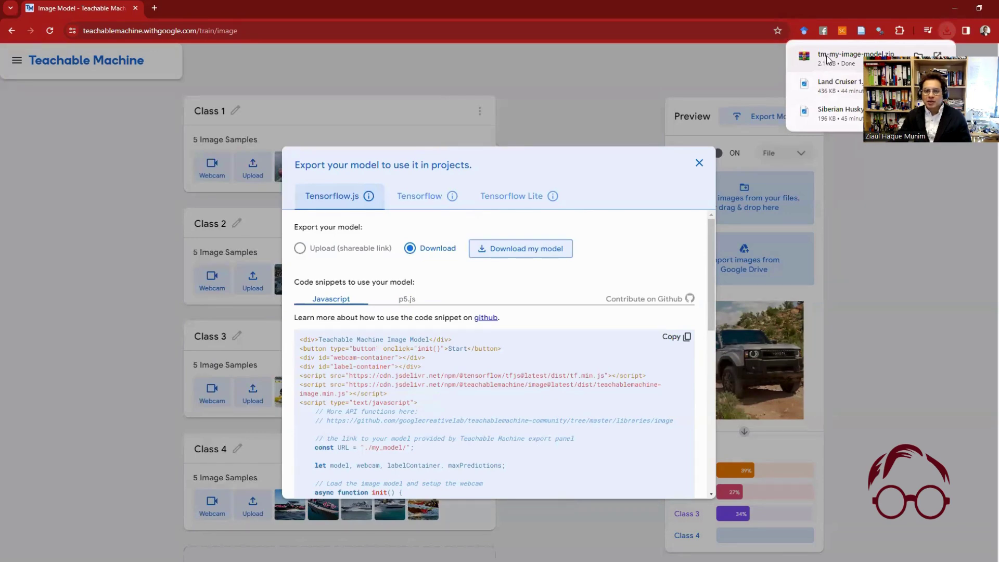
pyautogui.click(699, 163)
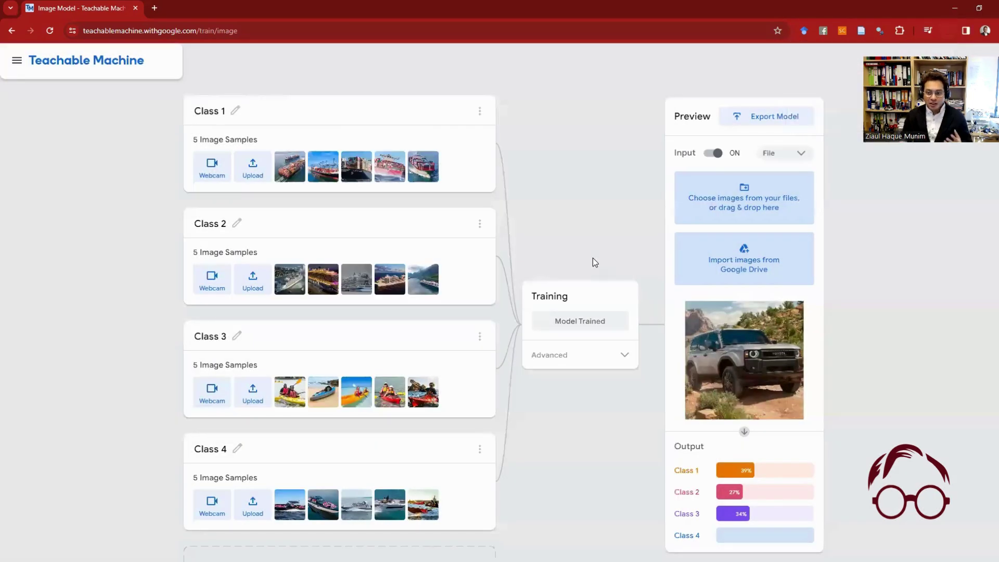